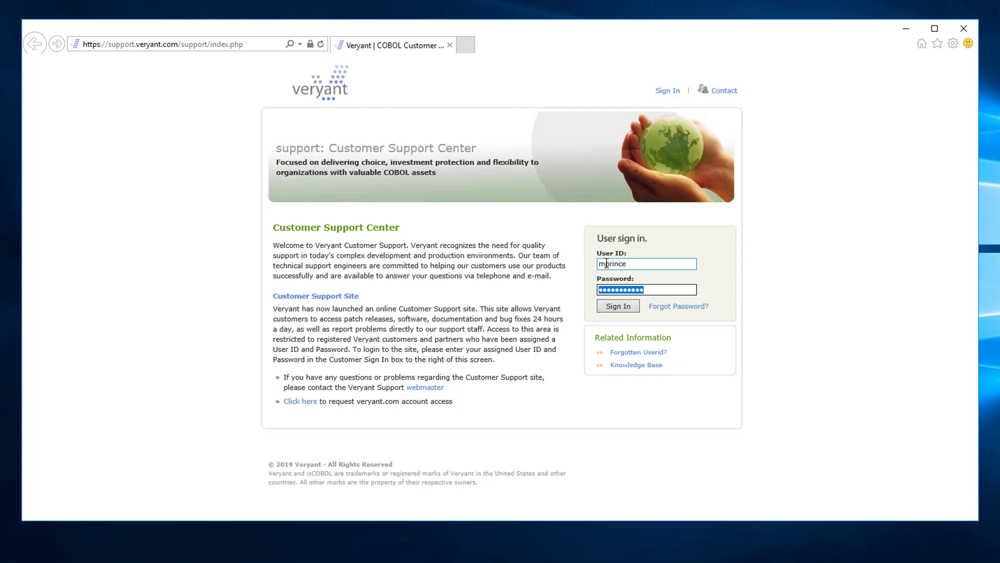
# Sign in to the customer support site and open the software download page
pyautogui.press('Return')
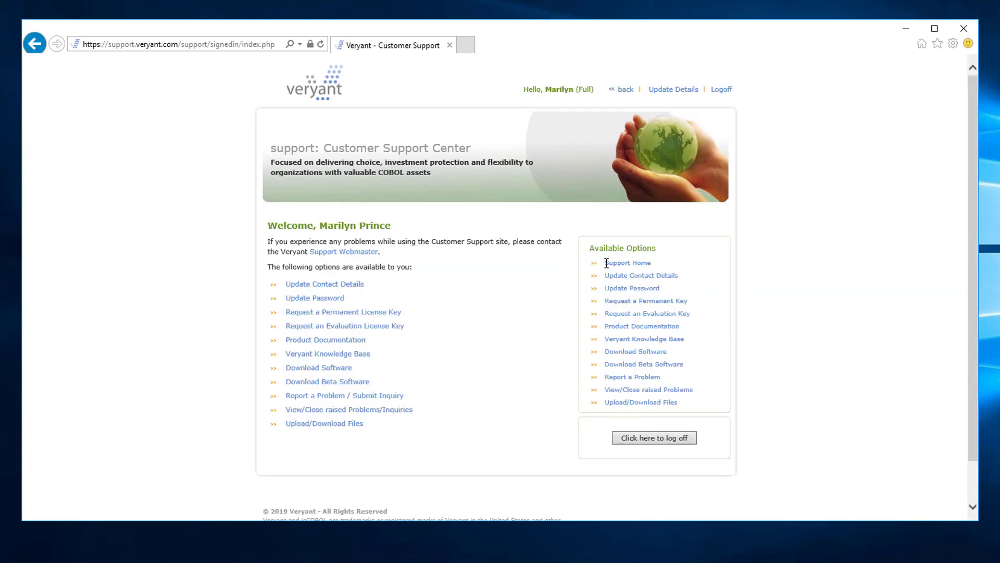
pyautogui.click(302, 373)
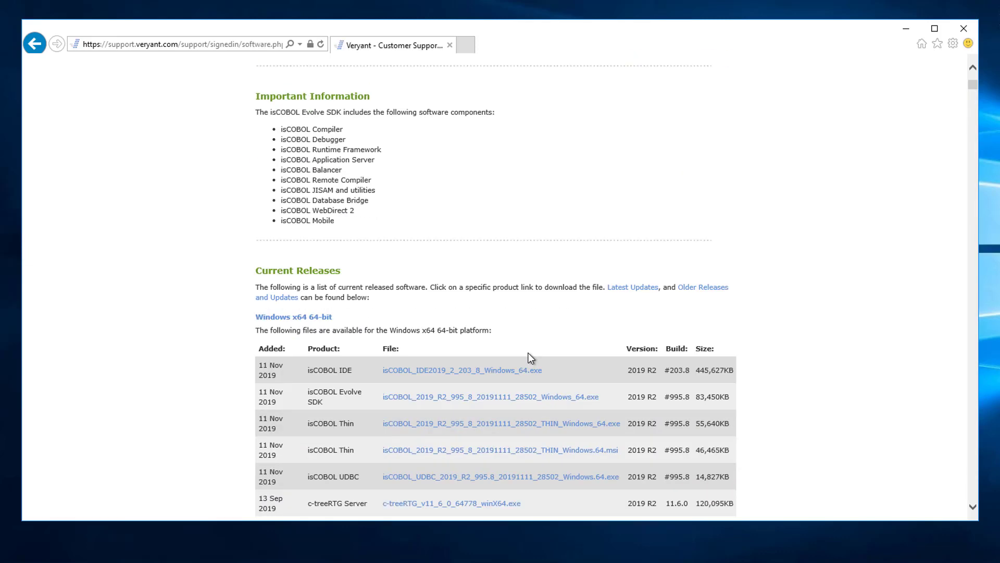
# Download the Windows x64 64-bit isCOBOL Evolve SDK installer, isCOBOL_2019_R2_995_8_20191111_28502_Windows_64.exe, and save it
pyautogui.scroll(-5, 529, 358)
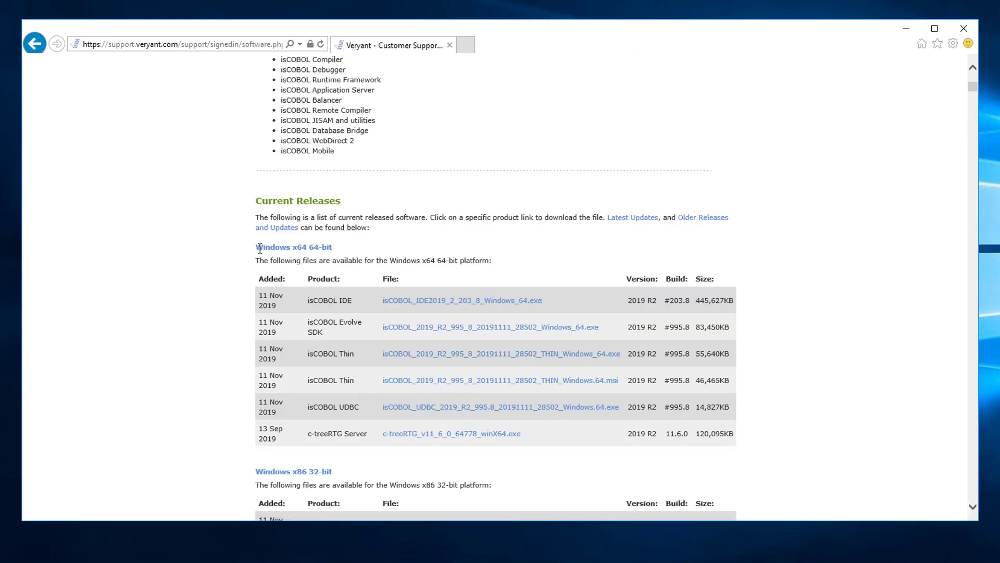
pyautogui.moveTo(257, 248); pyautogui.dragTo(343, 241)
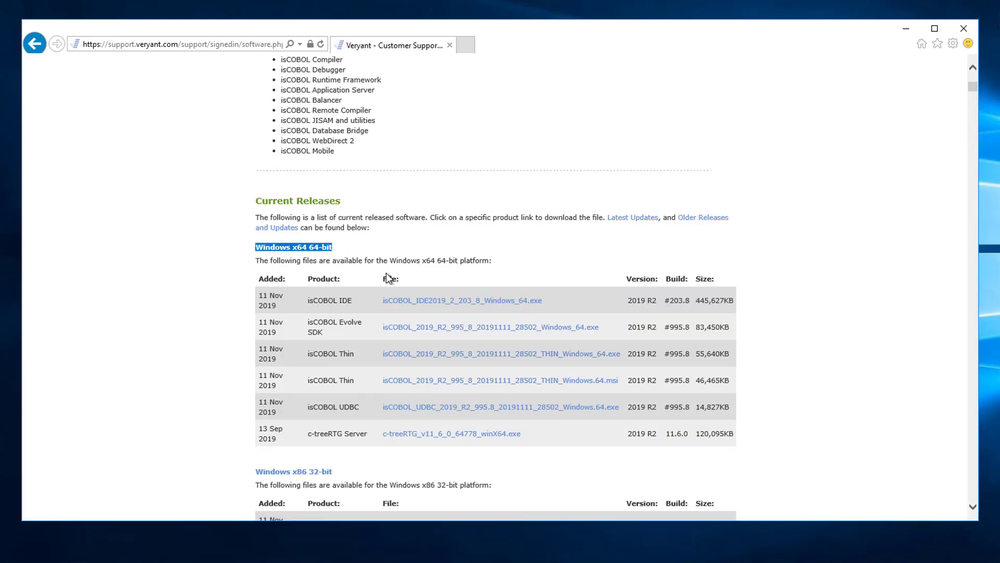
pyautogui.moveTo(326, 334); pyautogui.dragTo(299, 341)
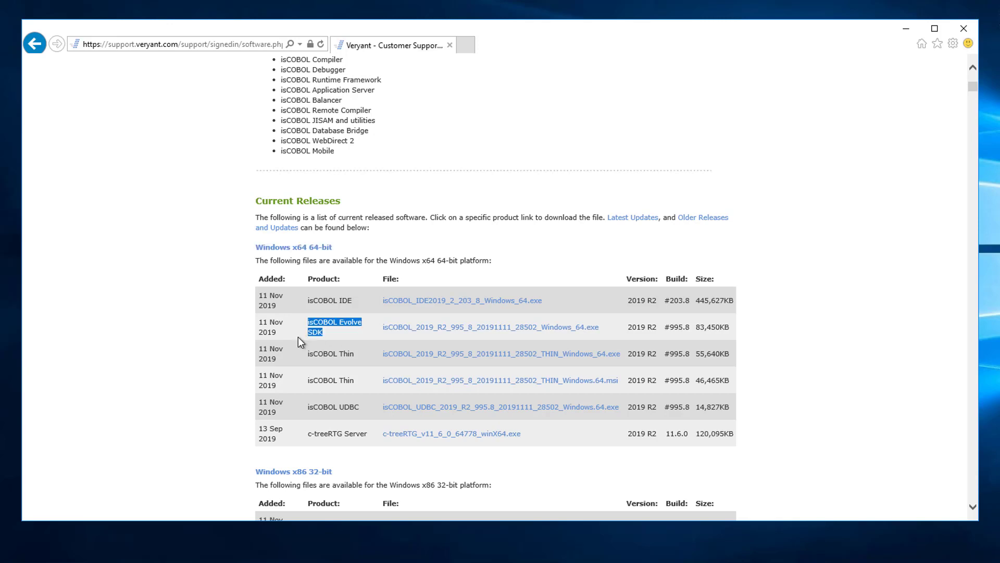
pyautogui.click(414, 330)
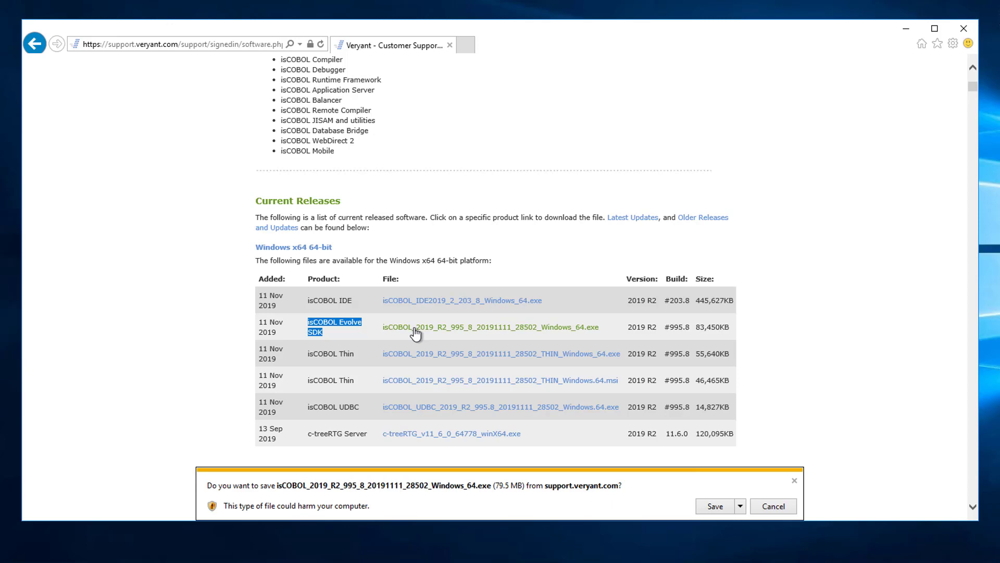
pyautogui.click(712, 508)
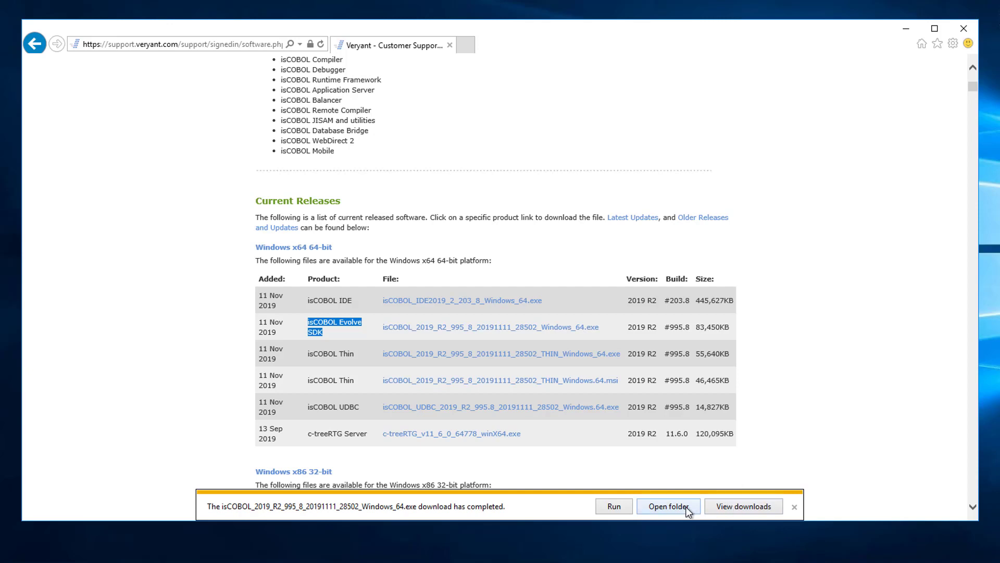
# Launch the downloaded isCOBOL installer from the Downloads folder and close the browser and folder windows
pyautogui.click(684, 509)
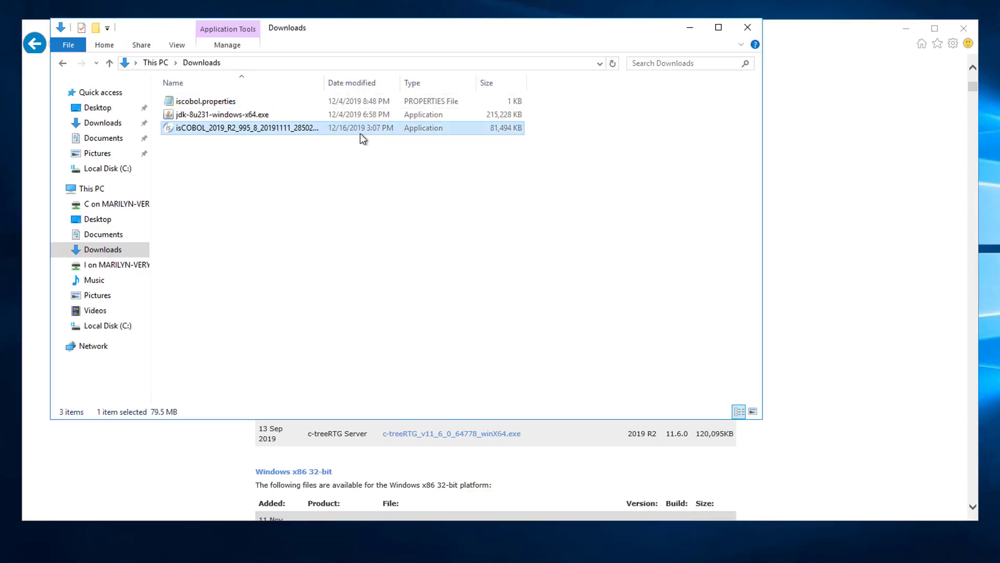
pyautogui.click(964, 29)
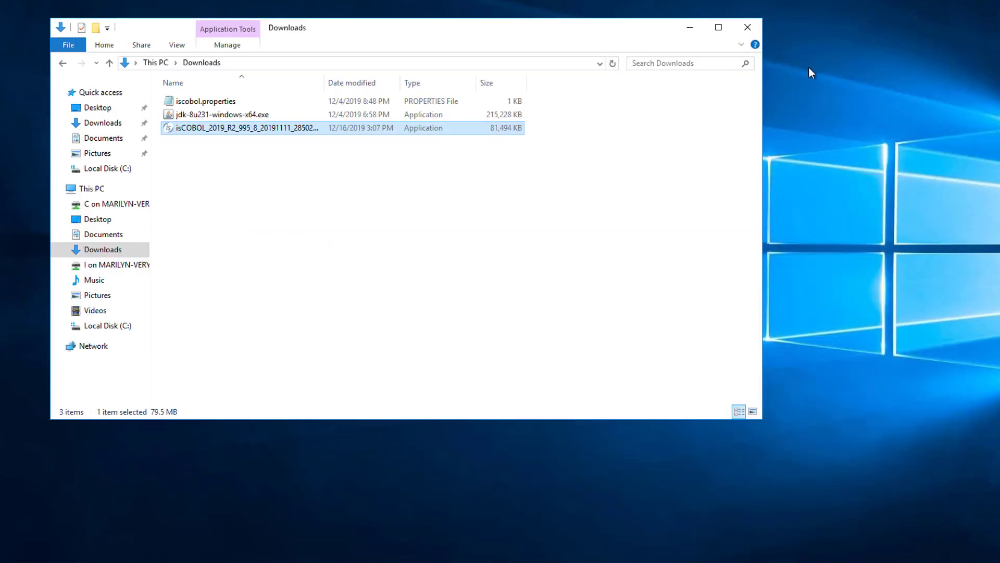
pyautogui.doubleClick(272, 130)
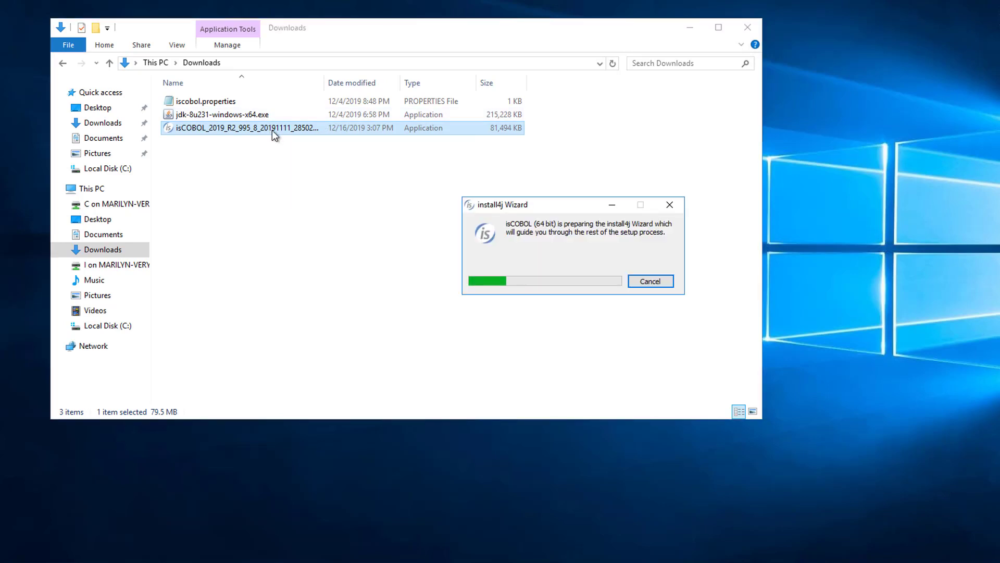
pyautogui.click(748, 27)
# Accept the isCOBOL end user license agreement and continue to the component selection
pyautogui.click(655, 360)
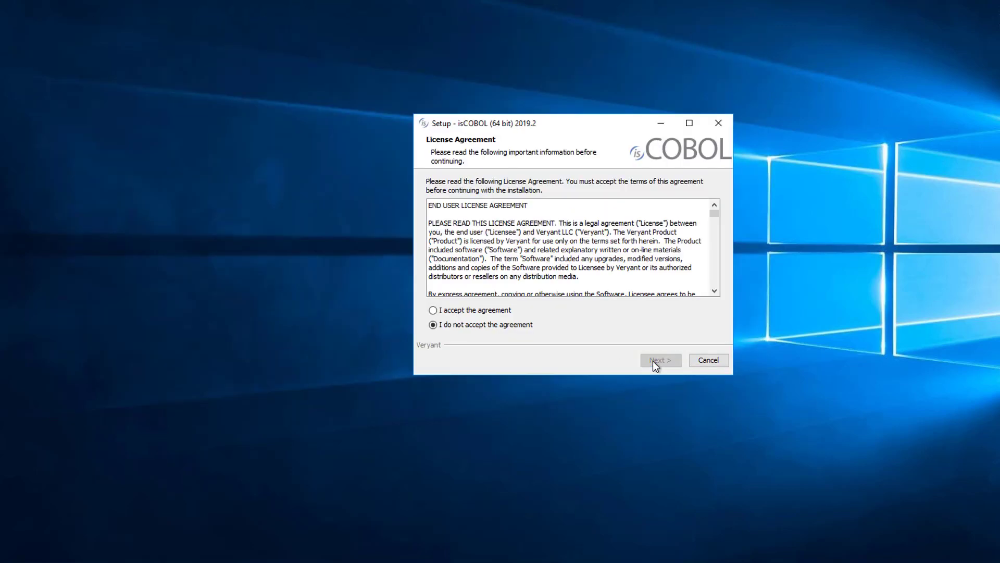
pyautogui.click(492, 309)
pyautogui.click(656, 361)
pyautogui.click(658, 362)
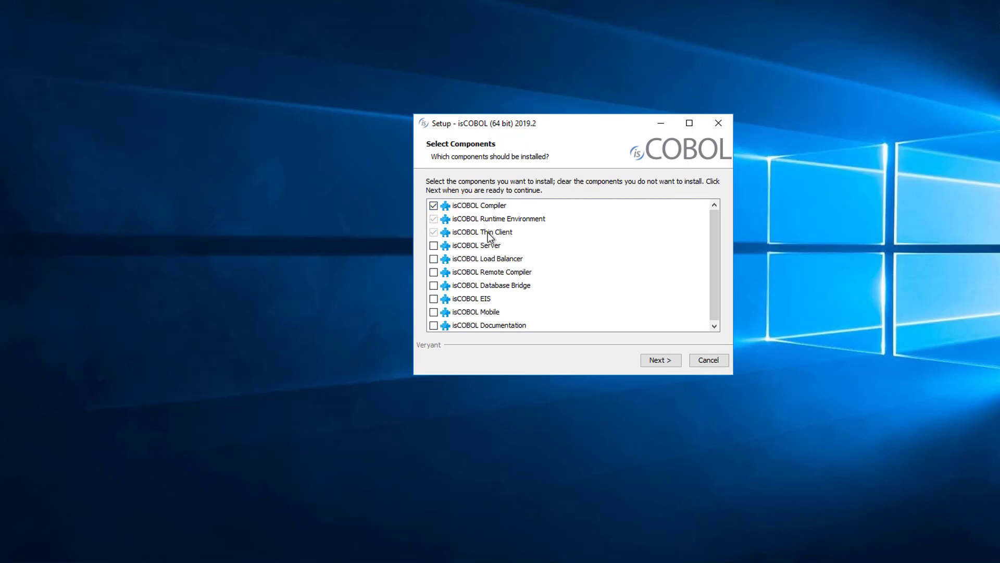
# Add the isCOBOL Server component to the installation and use the detected jdk1.8.0_231 as the Java environment
pyautogui.click(434, 247)
pyautogui.click(662, 360)
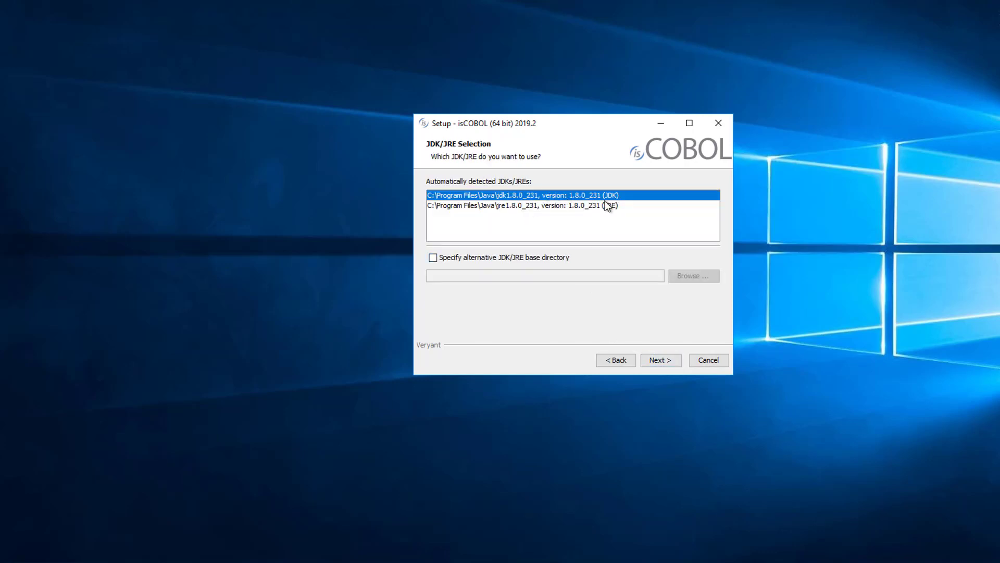
pyautogui.click(661, 360)
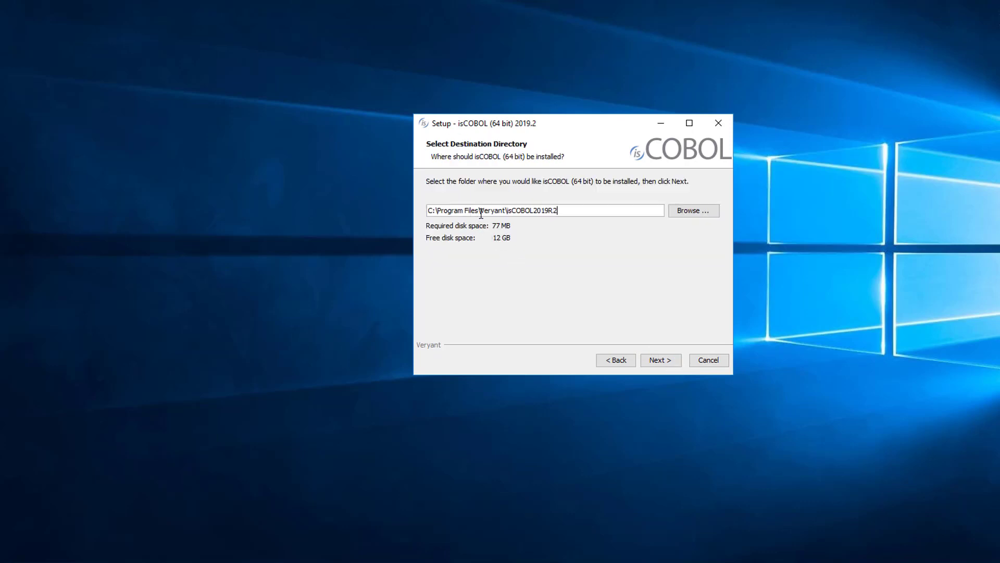
# Set the installation directory to C:\Veryant\isCOBOL2019R2 and continue
pyautogui.moveTo(479, 210); pyautogui.dragTo(437, 210)
pyautogui.press('BackSpace')
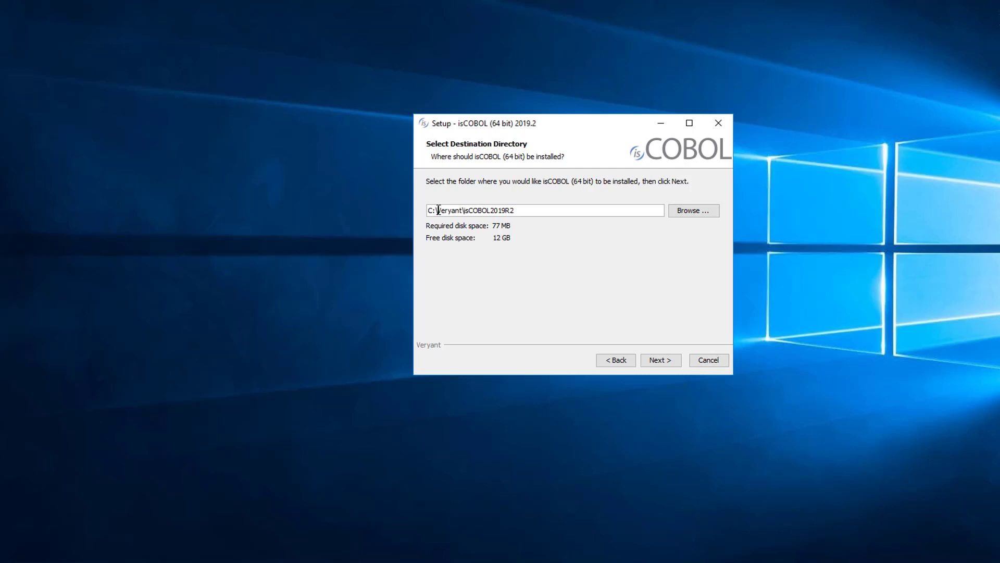
pyautogui.click(670, 363)
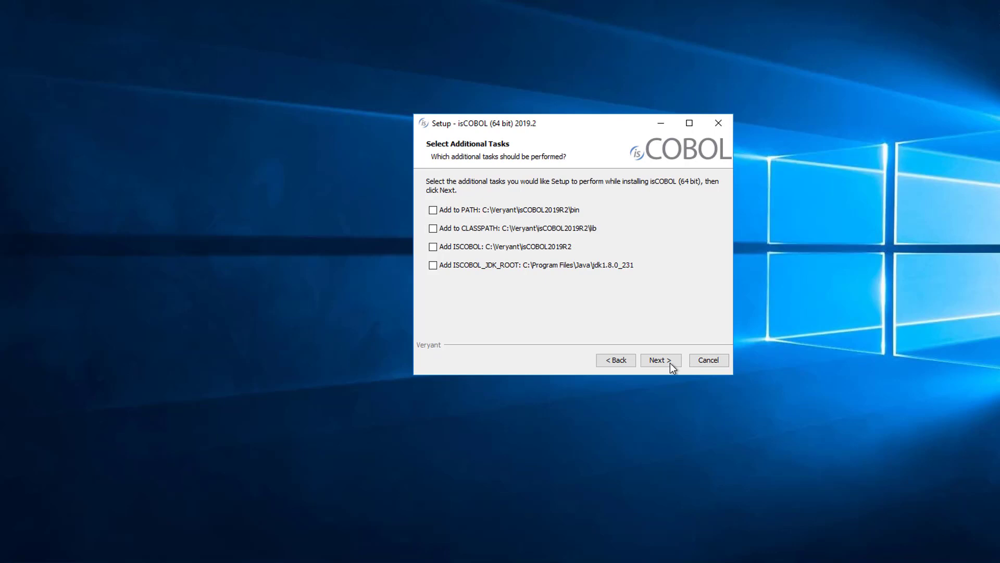
# Accept the default settings for additional tasks, the Start Menu folder and file associations
pyautogui.click(670, 363)
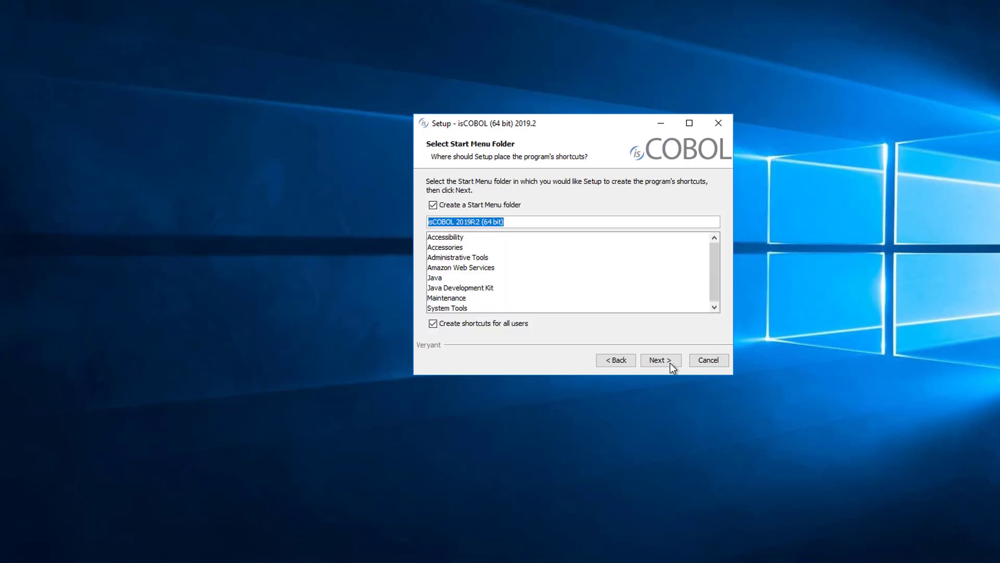
pyautogui.click(670, 362)
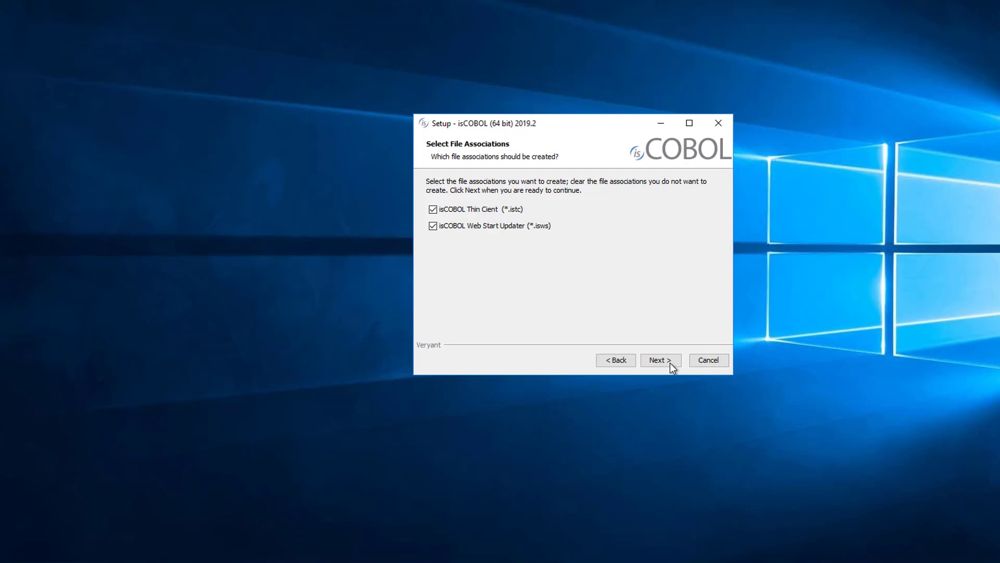
pyautogui.click(670, 361)
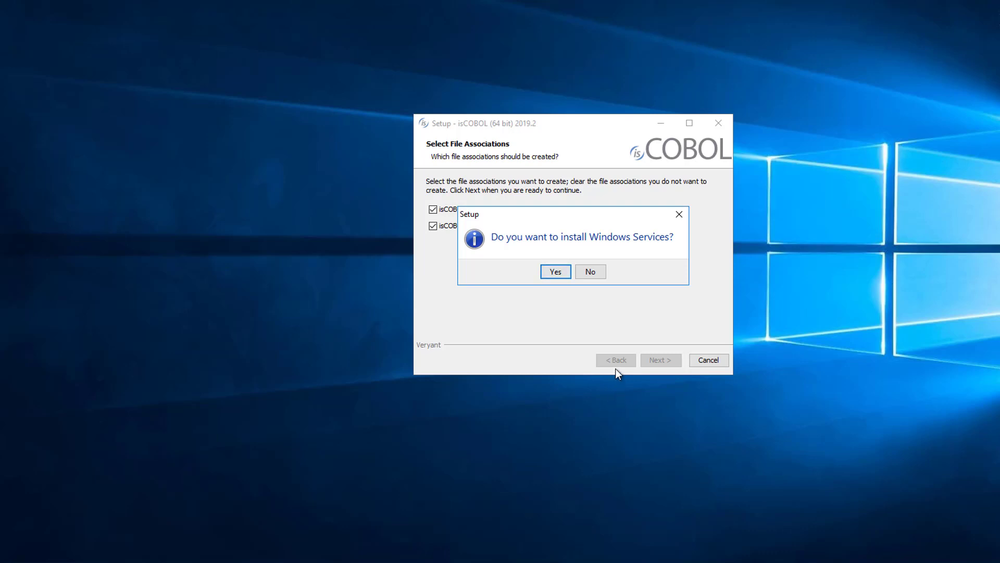
# Decline installing Windows Services and choose to license the products
pyautogui.click(596, 275)
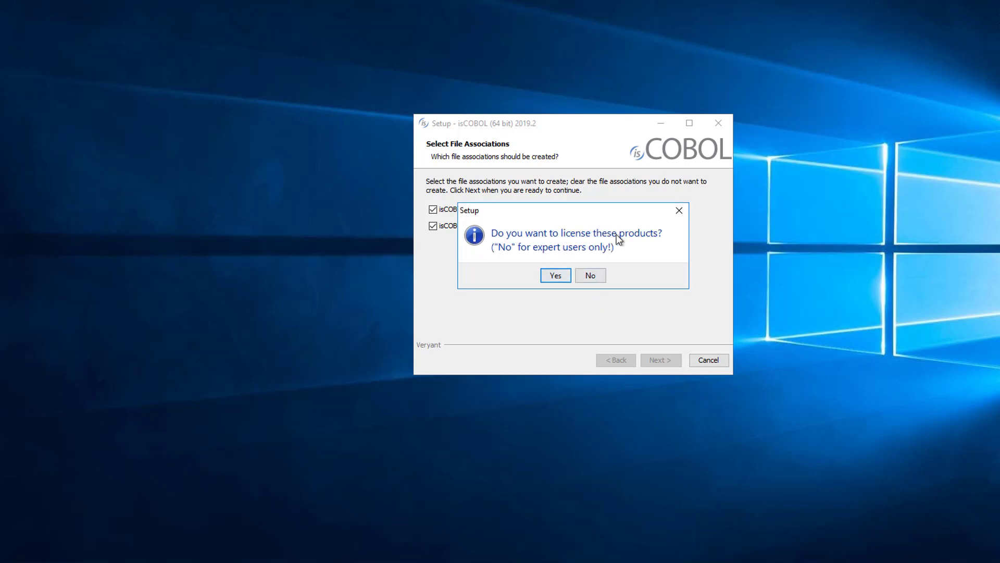
pyautogui.click(555, 276)
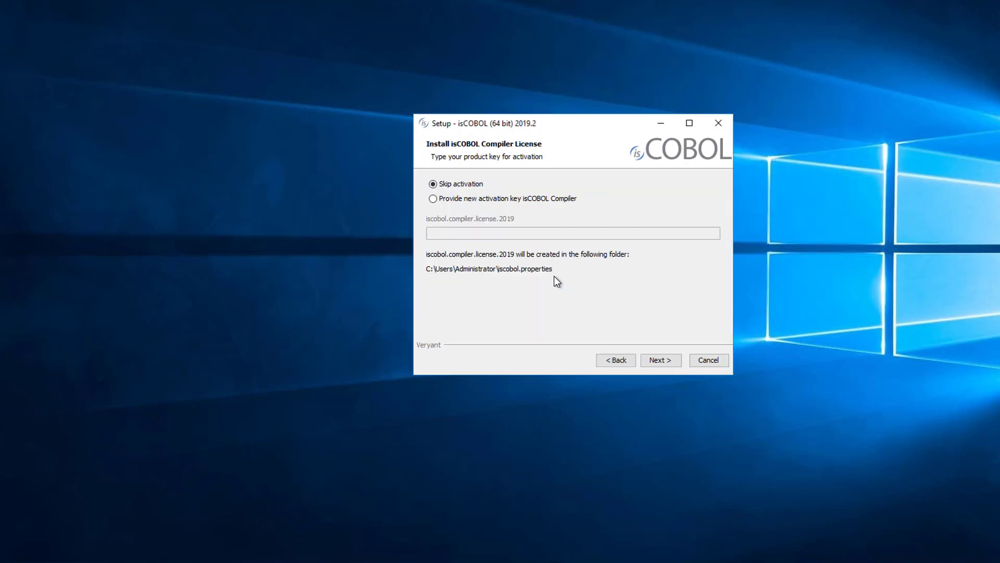
# Choose to provide a new isCOBOL Compiler activation key and open iscobol.properties from the Downloads folder
pyautogui.click(433, 201)
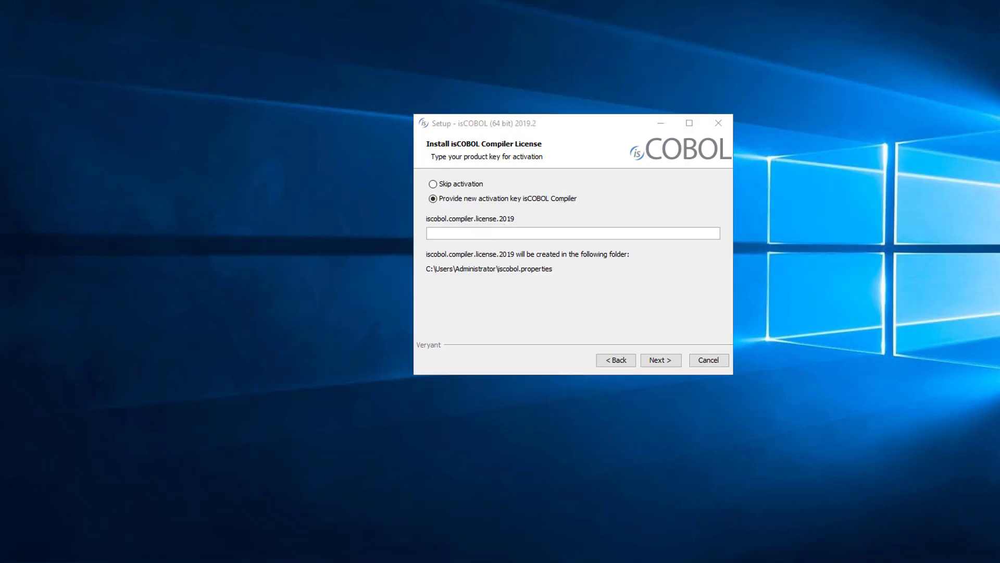
pyautogui.press('super+e')
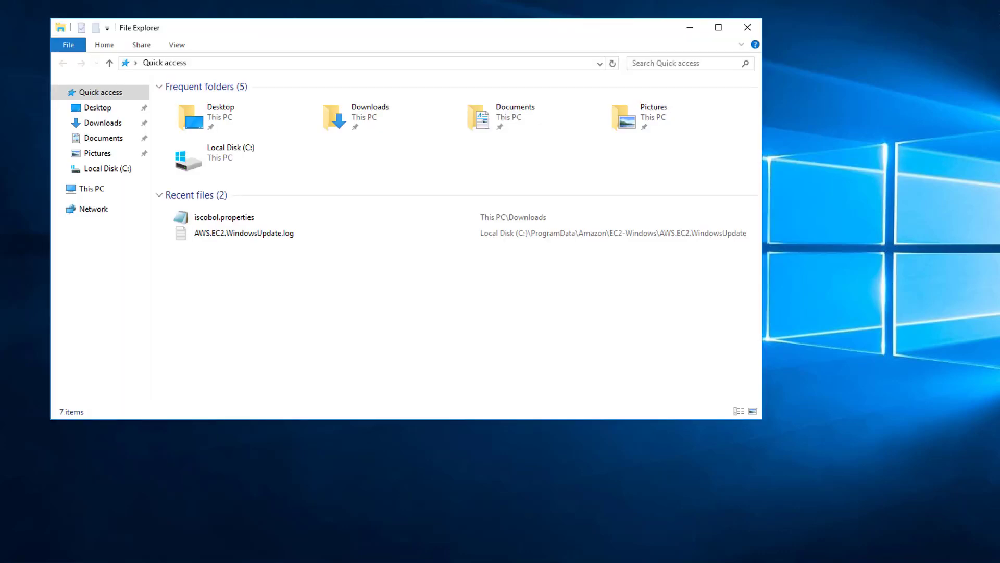
pyautogui.doubleClick(371, 112)
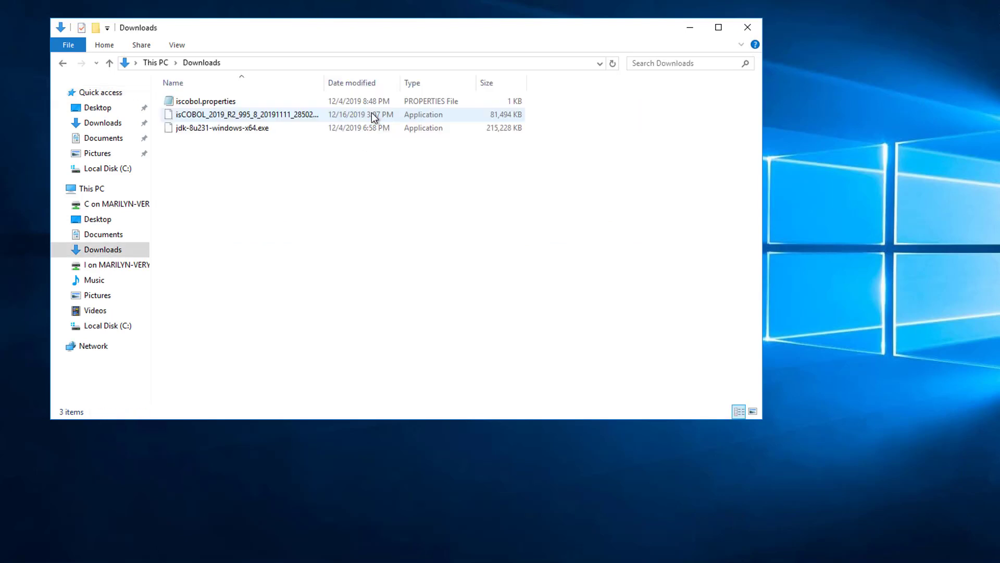
pyautogui.doubleClick(197, 105)
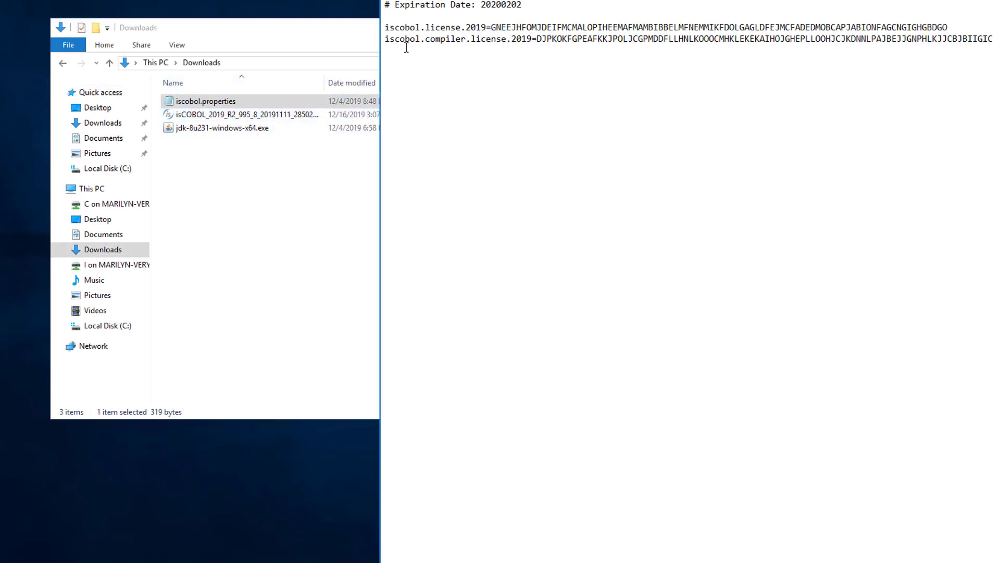
# Copy the compiler license key from iscobol.properties into the iscobol.compiler.license.2019 field and continue
pyautogui.click(537, 38)
pyautogui.hotkey('shift', 'End')
pyautogui.moveTo(590, 14); pyautogui.dragTo(450, 102)
pyautogui.click(690, 27)
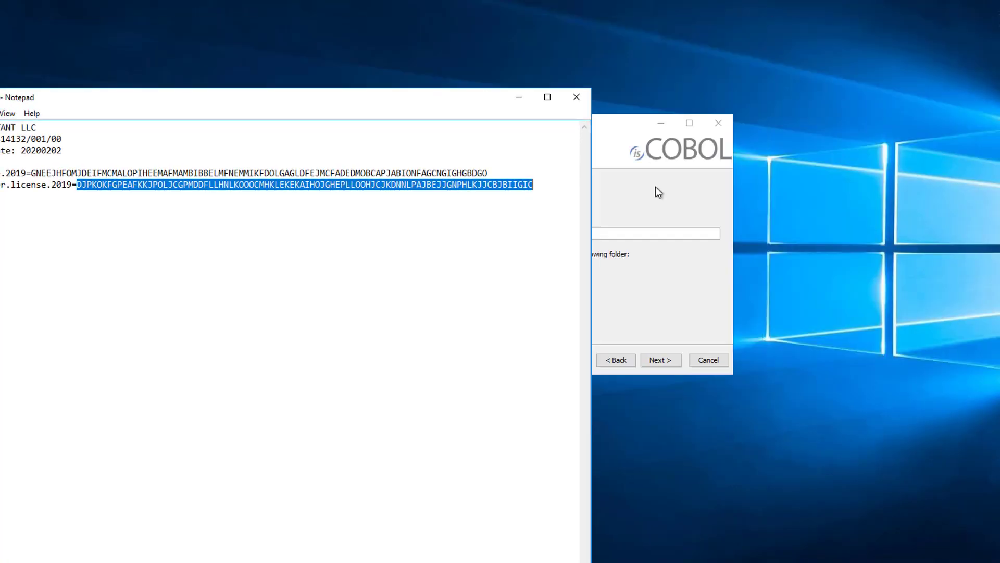
pyautogui.click(556, 233)
pyautogui.hotkey('ctrl', 'v')
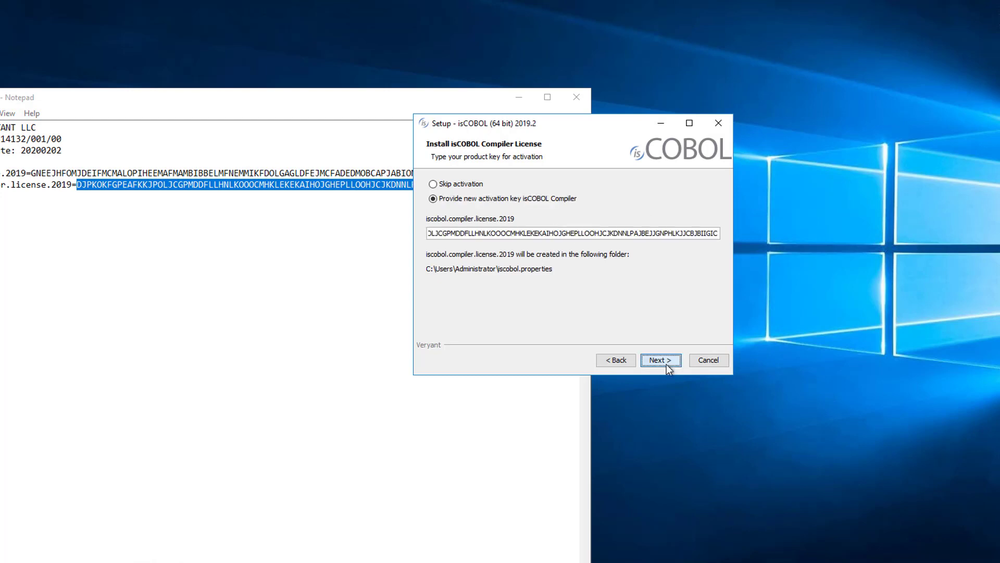
pyautogui.click(660, 359)
# Provide a new isCOBOL Runtime activation key by copying the runtime license key from iscobol.properties, and start the installation
pyautogui.click(432, 199)
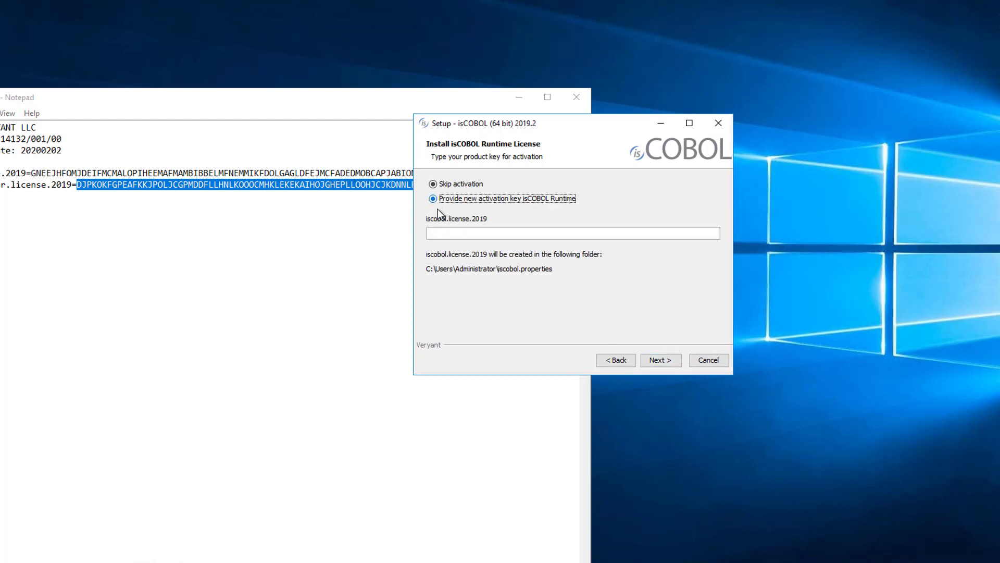
pyautogui.click(339, 107)
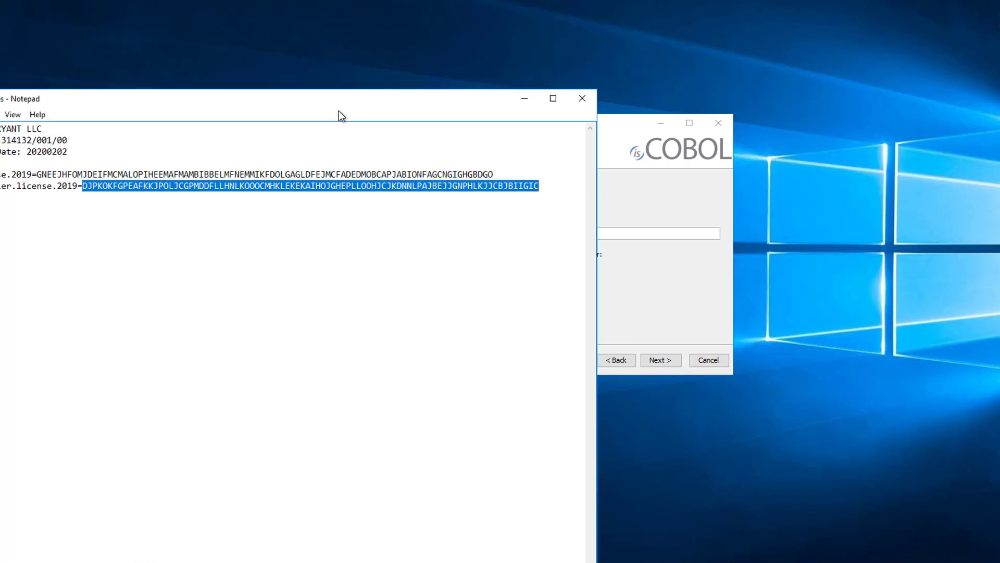
pyautogui.moveTo(339, 107); pyautogui.dragTo(589, 106)
pyautogui.moveTo(263, 171); pyautogui.dragTo(721, 171)
pyautogui.hotkey('ctrl', 'c')
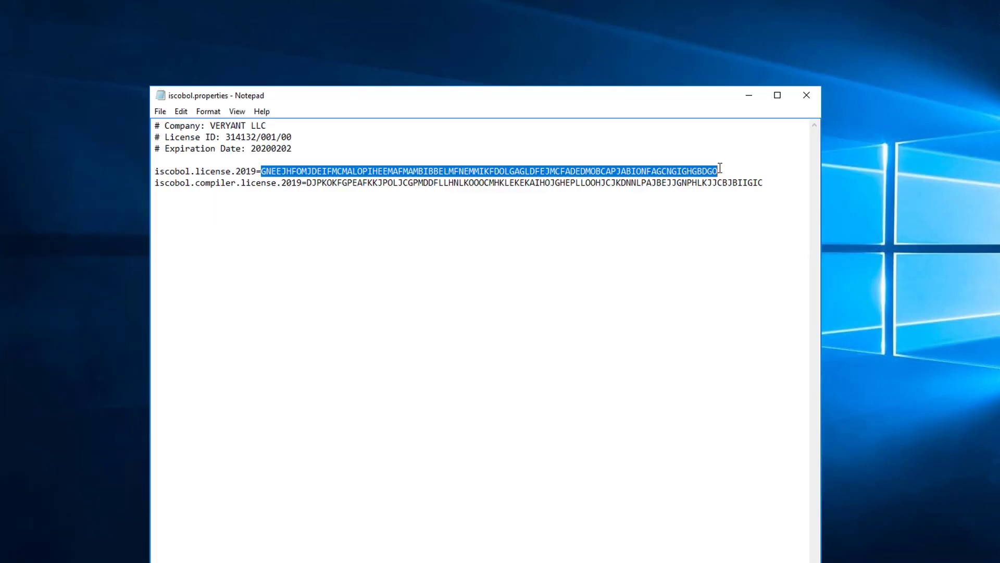
pyautogui.moveTo(670, 100); pyautogui.dragTo(247, 116)
pyautogui.click(521, 233)
pyautogui.hotkey('ctrl', 'v')
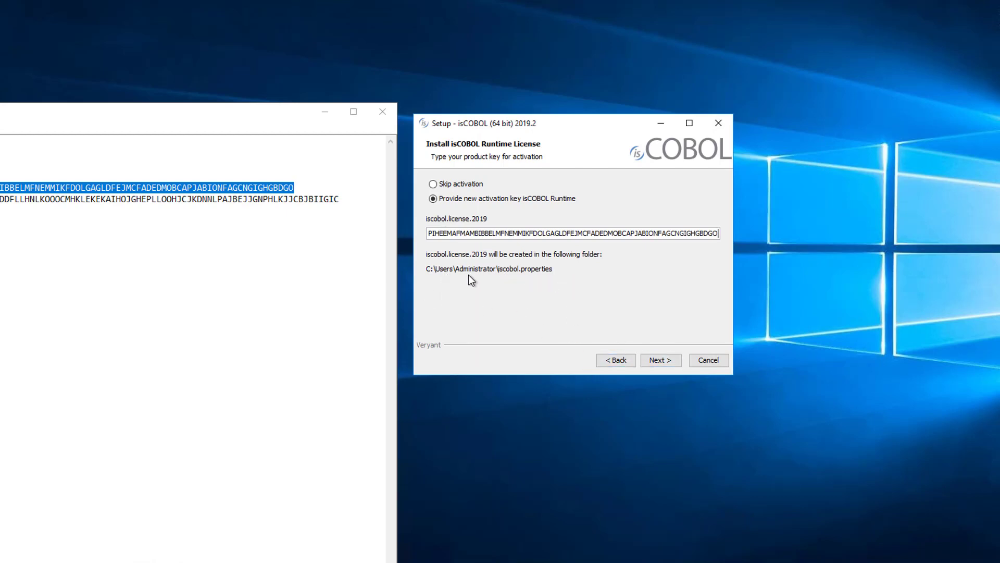
pyautogui.click(652, 360)
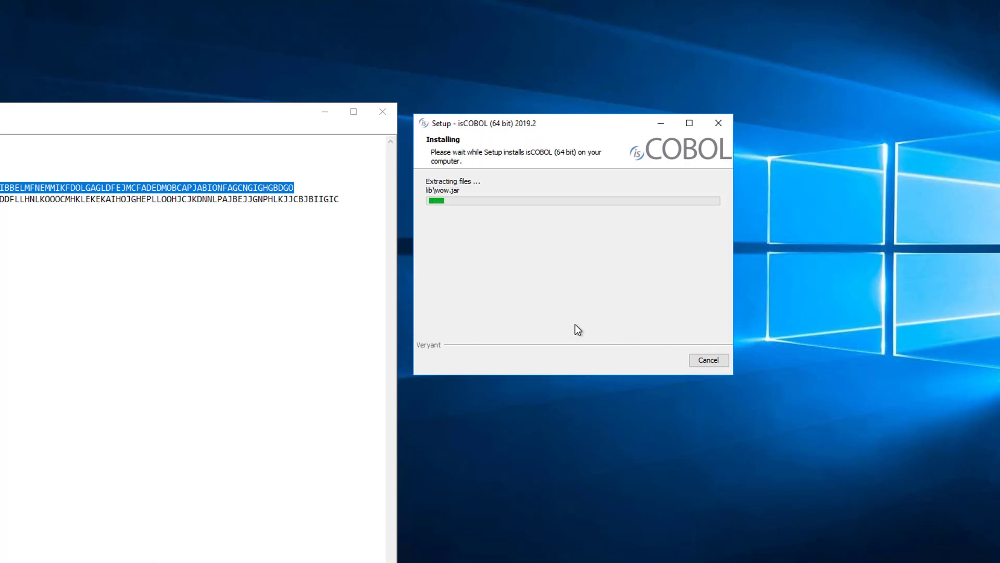
# Close the license file, acknowledge the license installation, and finish the setup with the README file set to open
pyautogui.click(382, 111)
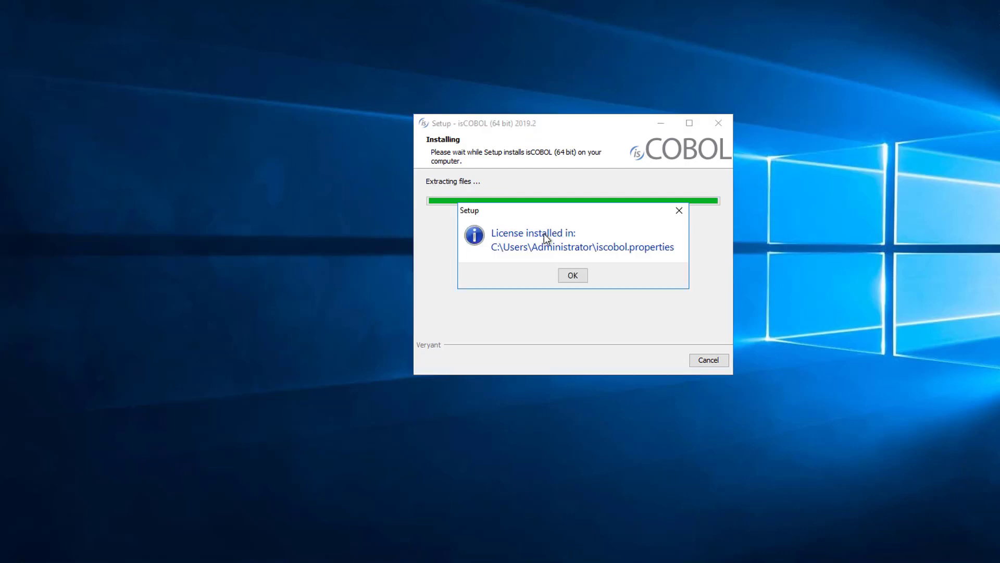
pyautogui.click(574, 275)
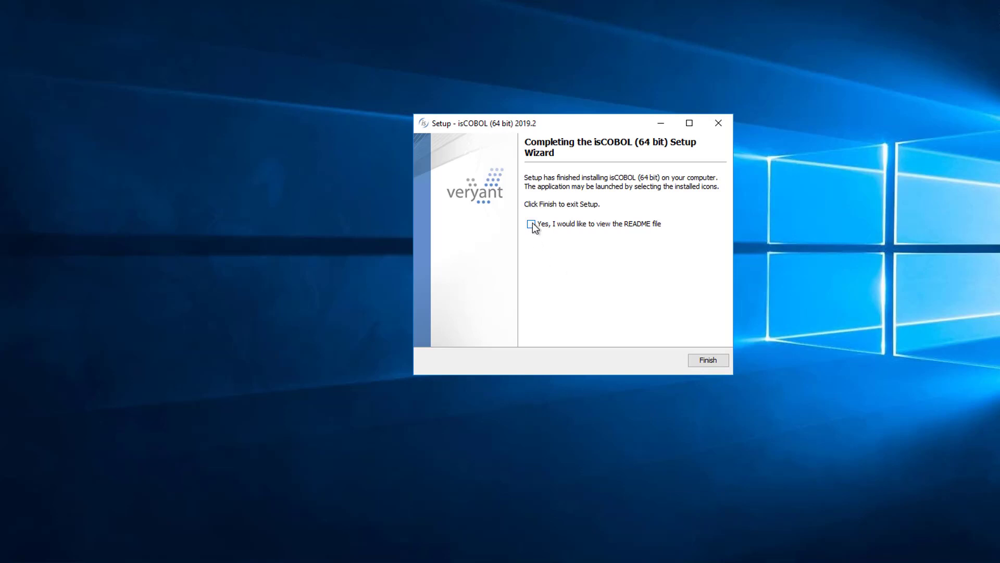
pyautogui.click(532, 224)
pyautogui.click(699, 361)
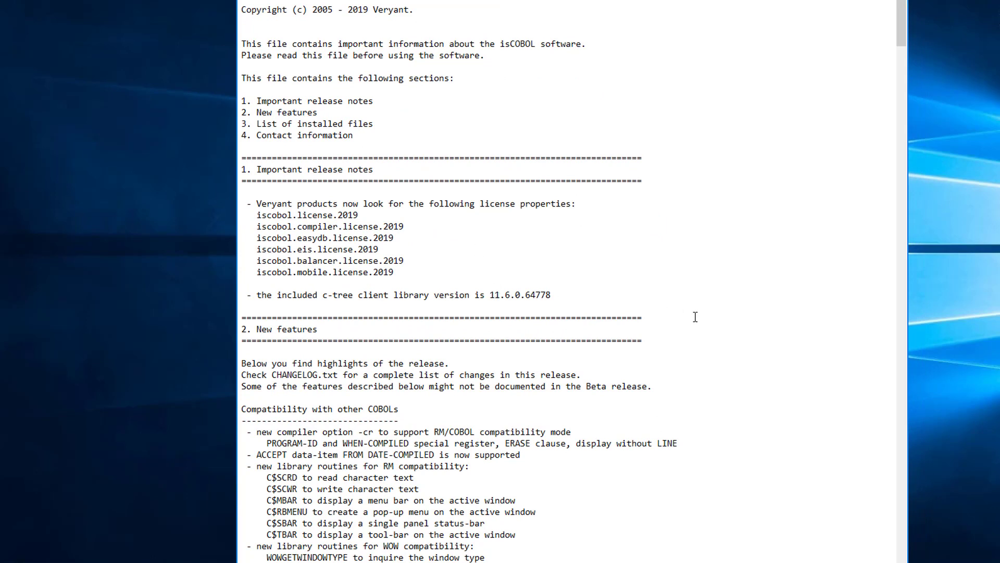
# Look through the installation README and open isCOBOL Shell 2019R2 (64 bit) from the isCOBOL 2019R2 program group
pyautogui.scroll(-20, 695, 317)
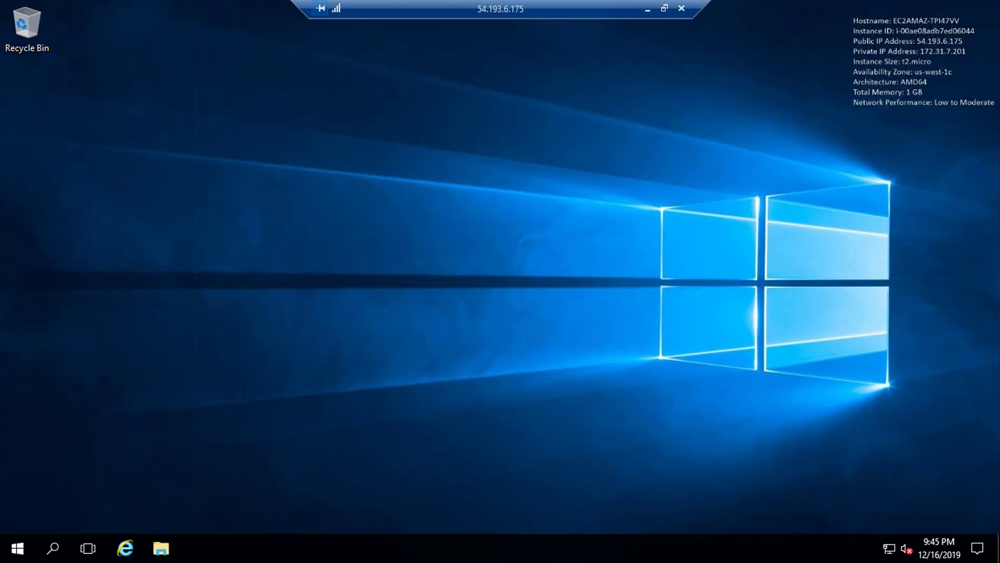
pyautogui.click(18, 548)
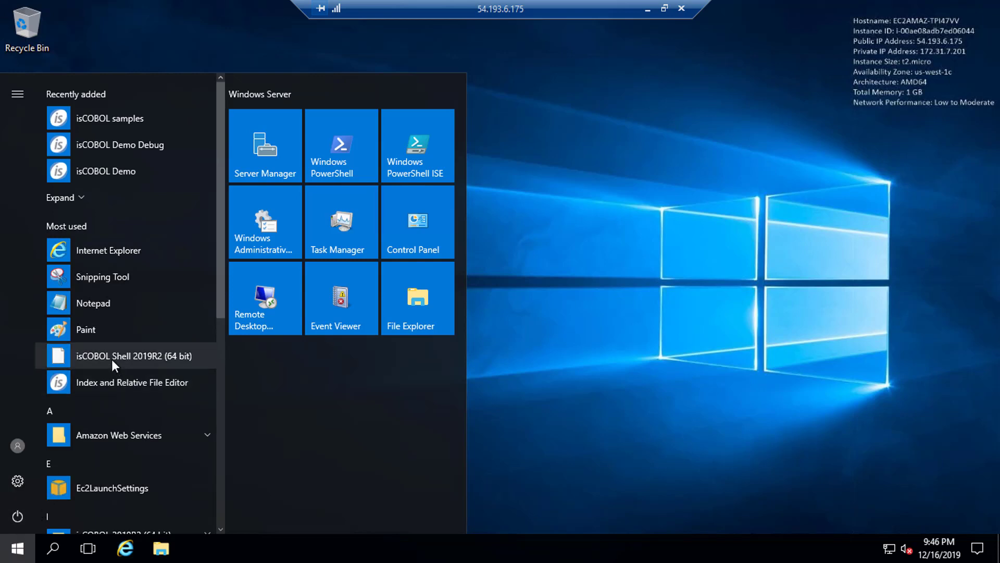
pyautogui.scroll(-3, 105, 474)
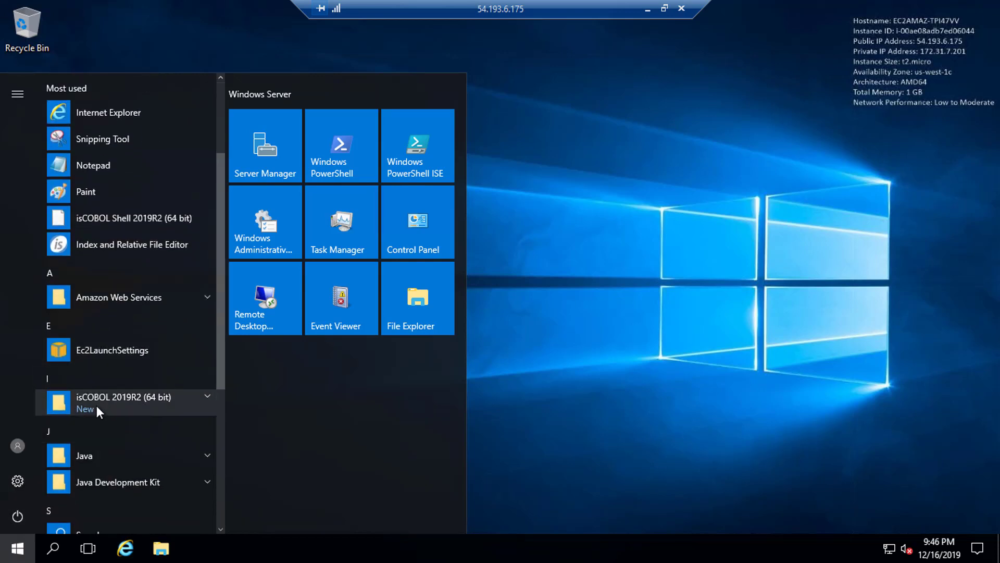
pyautogui.click(96, 405)
pyautogui.scroll(-3, 104, 424)
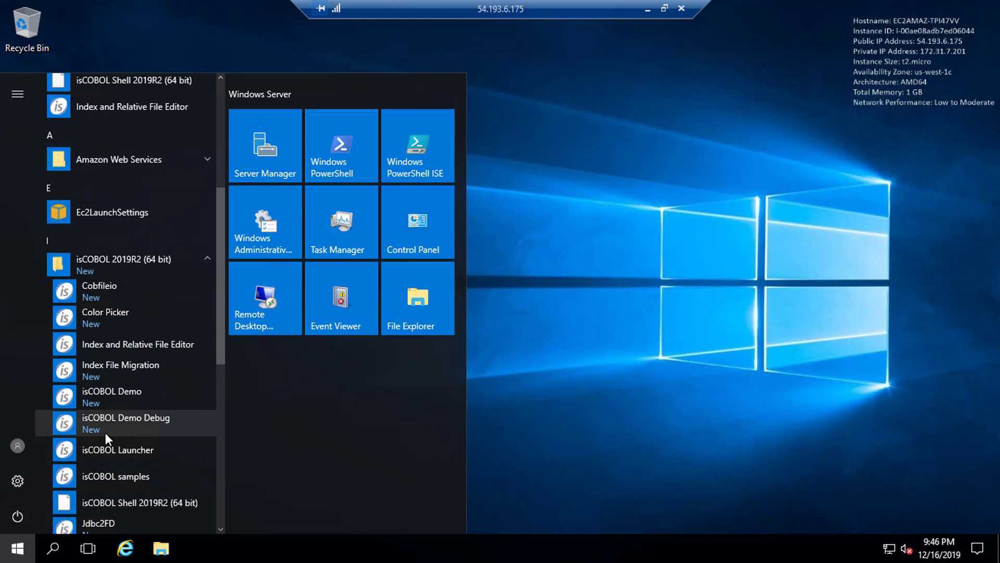
pyautogui.scroll(-1, 106, 432)
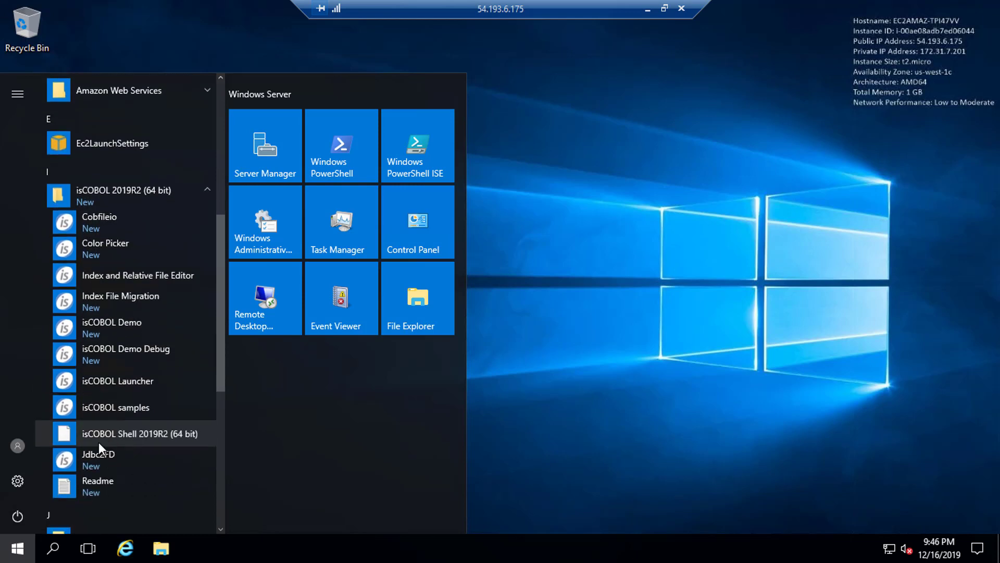
pyautogui.click(98, 442)
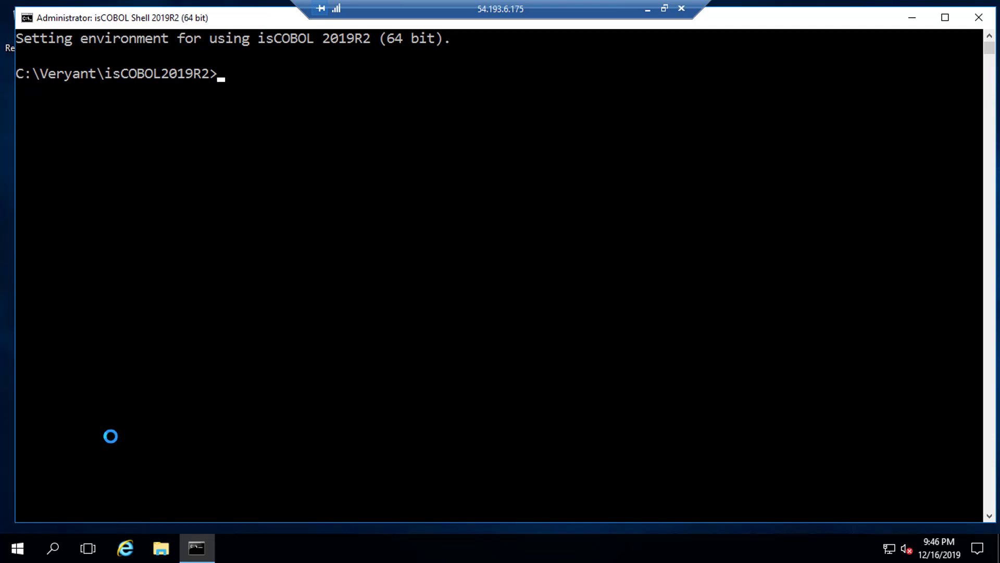
# Change to the sample\data-access\files folder in the isCOBOL Shell and list its contents
pyautogui.write('cd sample')
pyautogui.press('Return')
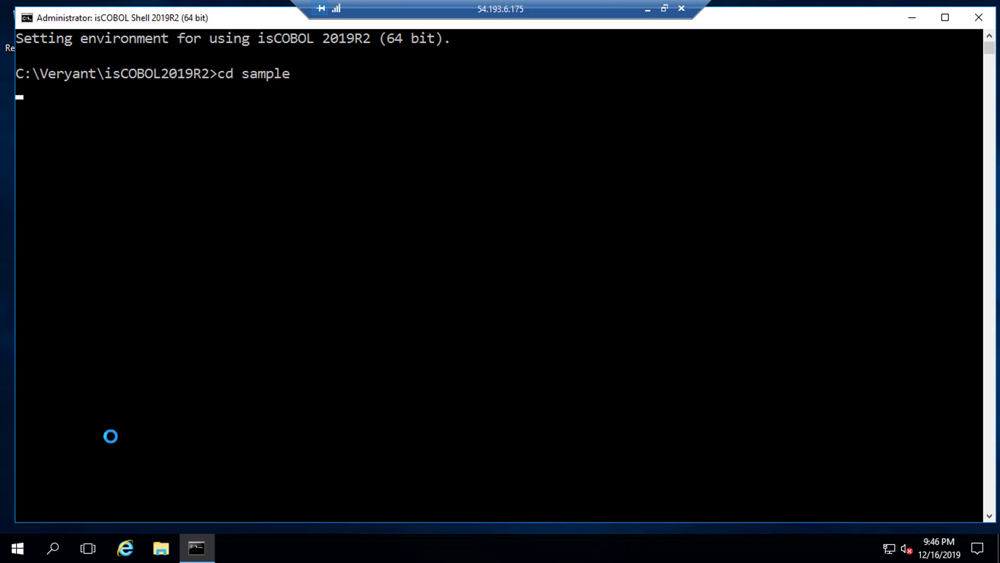
pyautogui.write('cd da')
pyautogui.press('Tab')
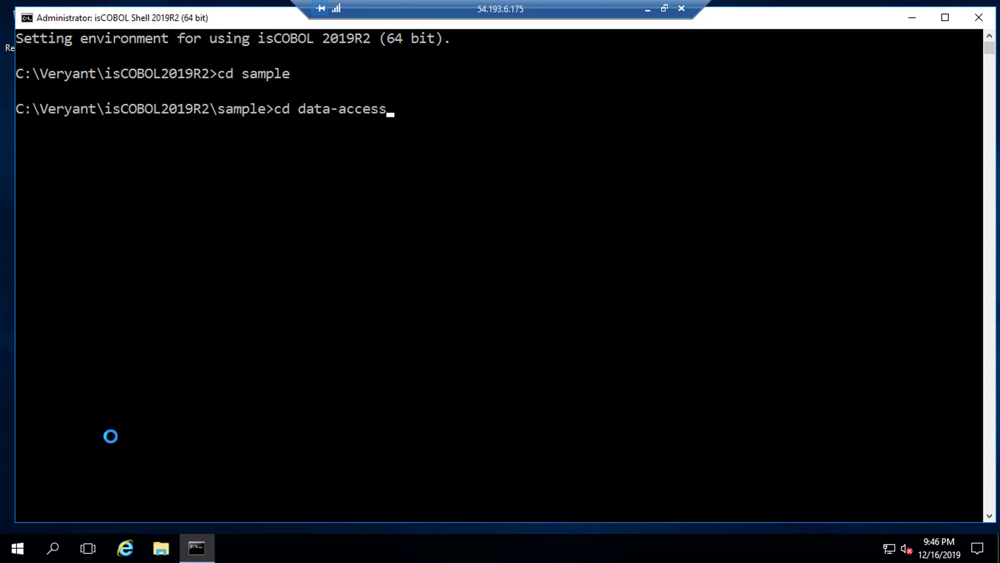
pyautogui.write('\\f')
pyautogui.press('Tab')
pyautogui.press('Return')
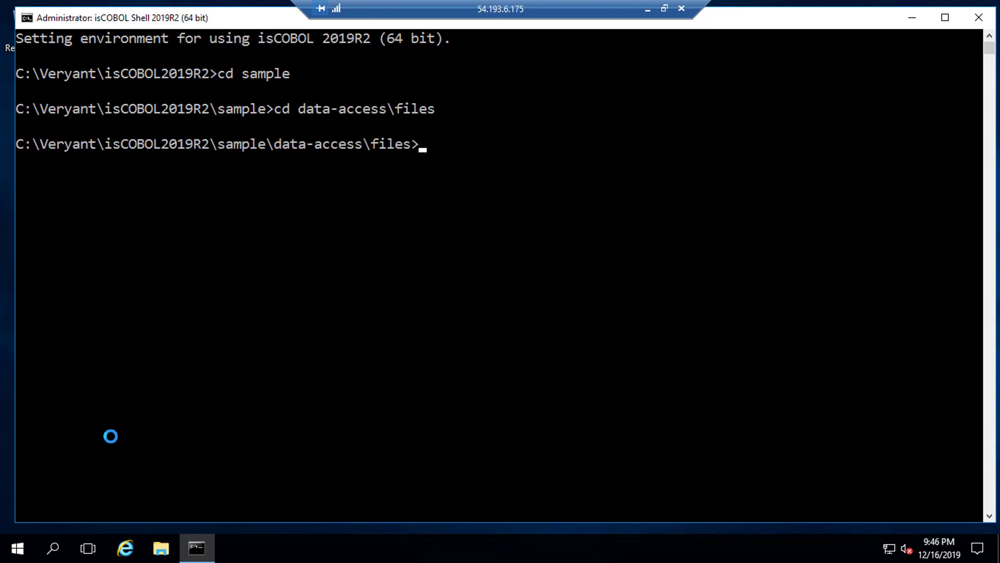
pyautogui.write('dir')
pyautogui.press('Return')
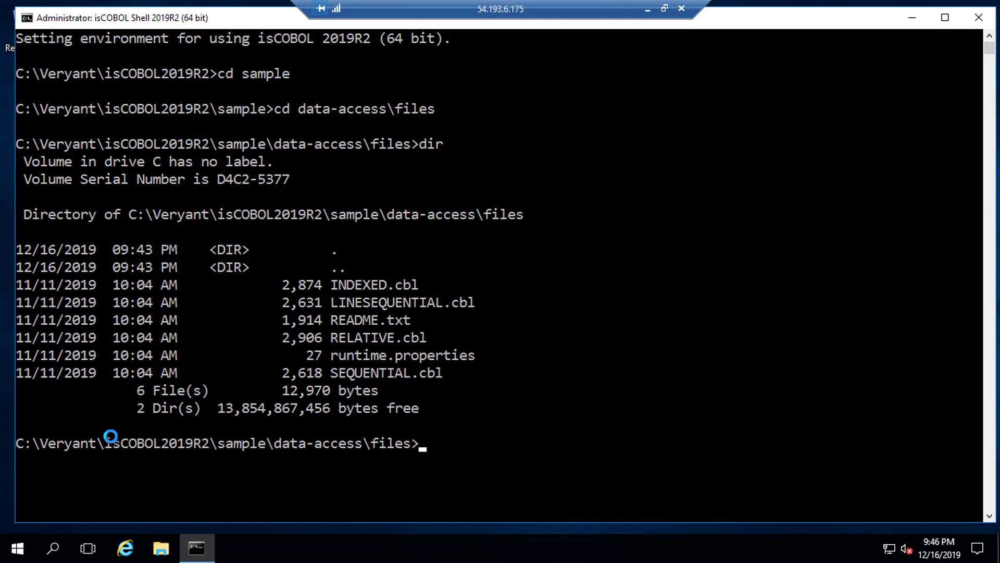
# Open the sample's README.txt in Notepad, find the compile and run instructions, and place the window beside the shell prompt
pyautogui.write('notepad rea')
pyautogui.press('Tab')
pyautogui.press('Return')
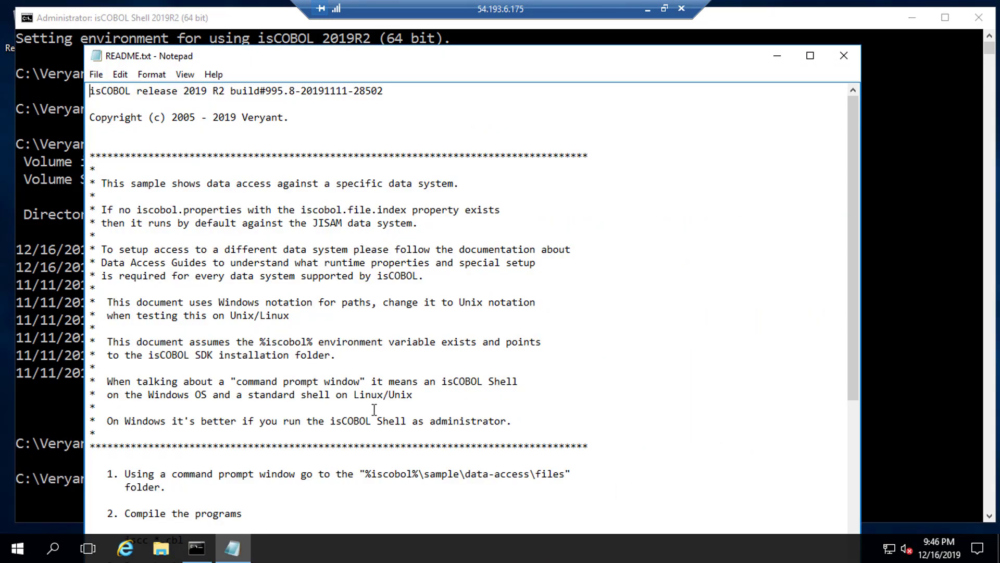
pyautogui.scroll(-8, 400, 426)
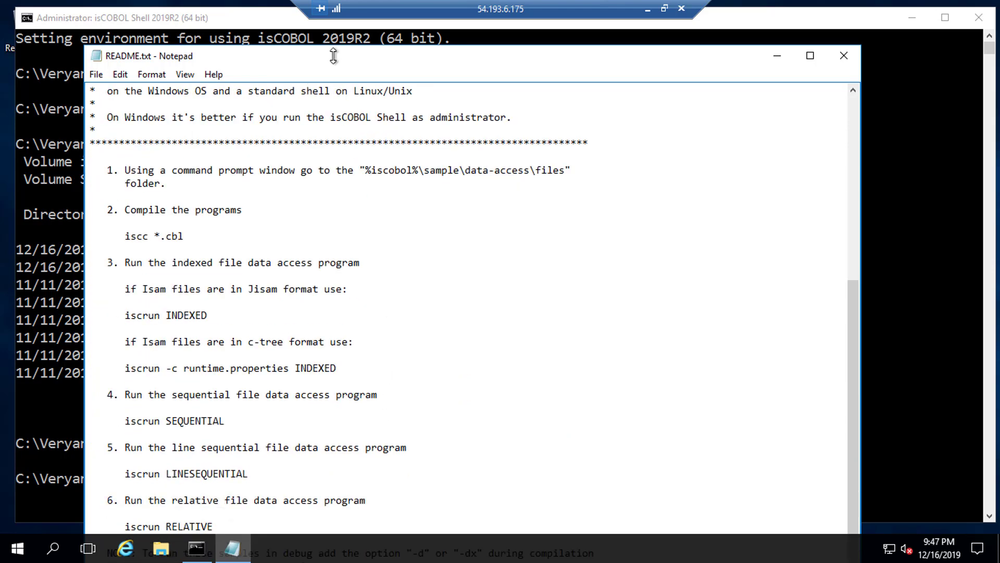
pyautogui.moveTo(333, 57); pyautogui.dragTo(709, 53)
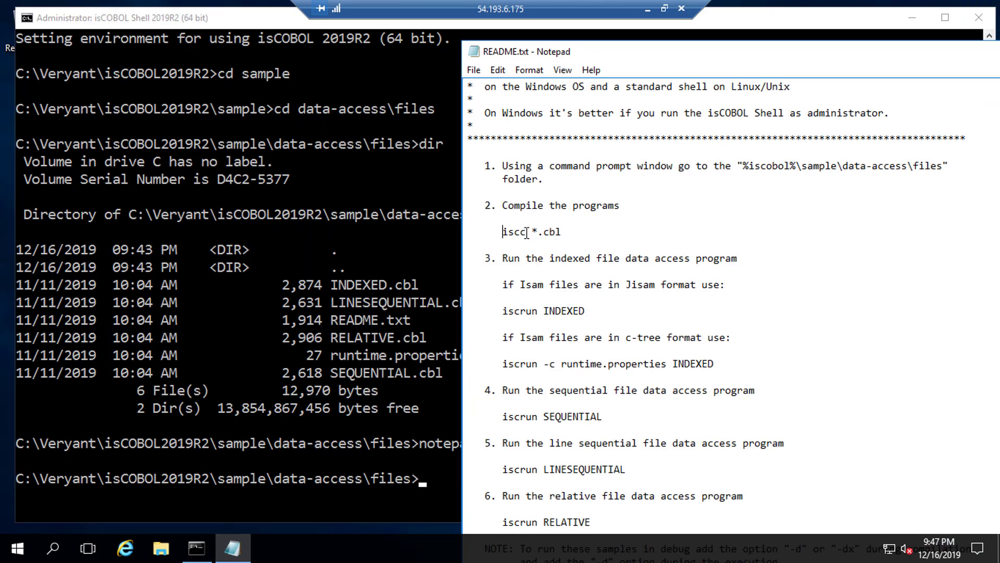
# Compile all sample programs with the README's iscc *.cbl command and list the folder to check for INDEXED.class
pyautogui.moveTo(501, 232); pyautogui.dragTo(565, 233)
pyautogui.hotkey('ctrl', 'c')
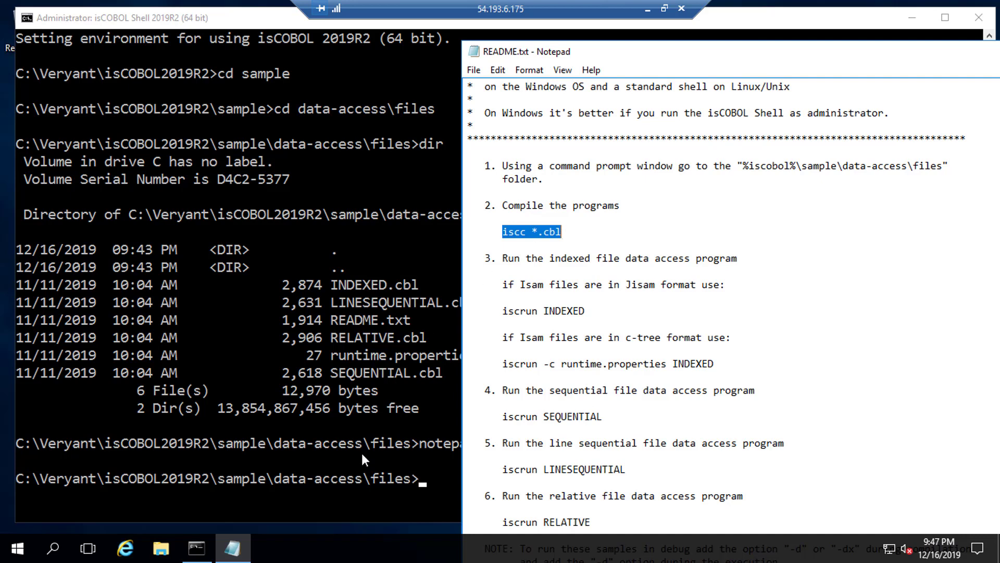
pyautogui.click(435, 478)
pyautogui.hotkey('ctrl', 'v')
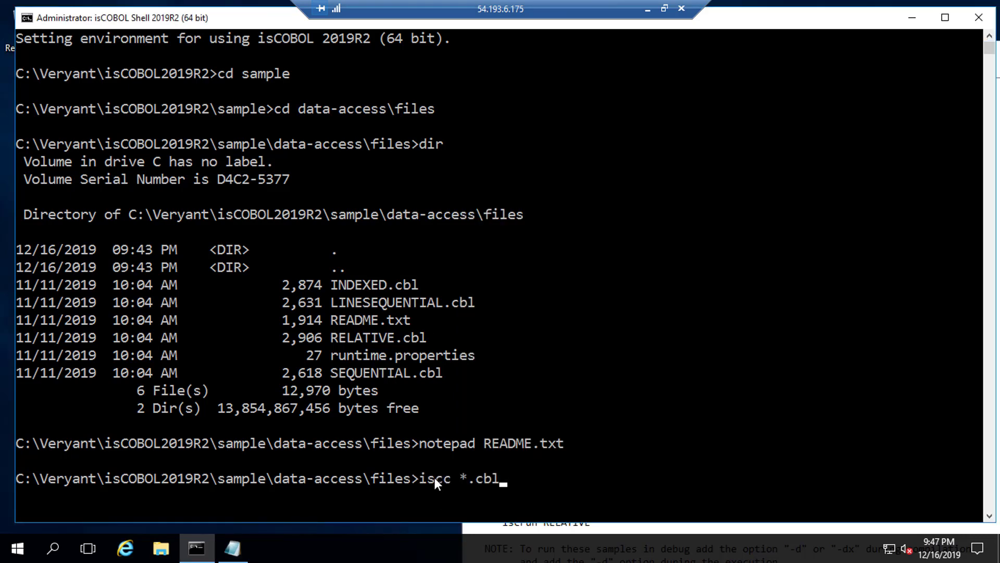
pyautogui.press('Return')
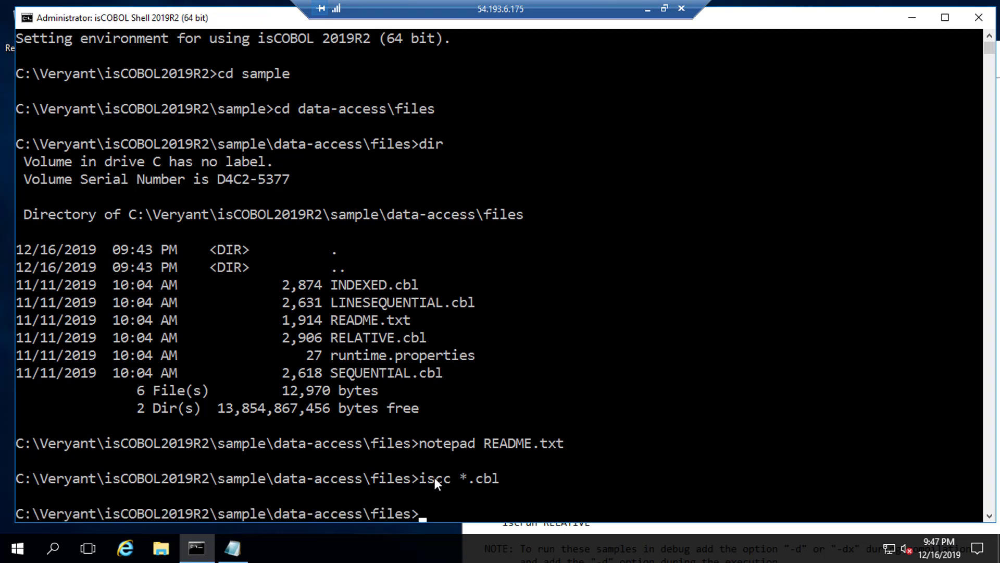
pyautogui.write('dir')
pyautogui.press('Return')
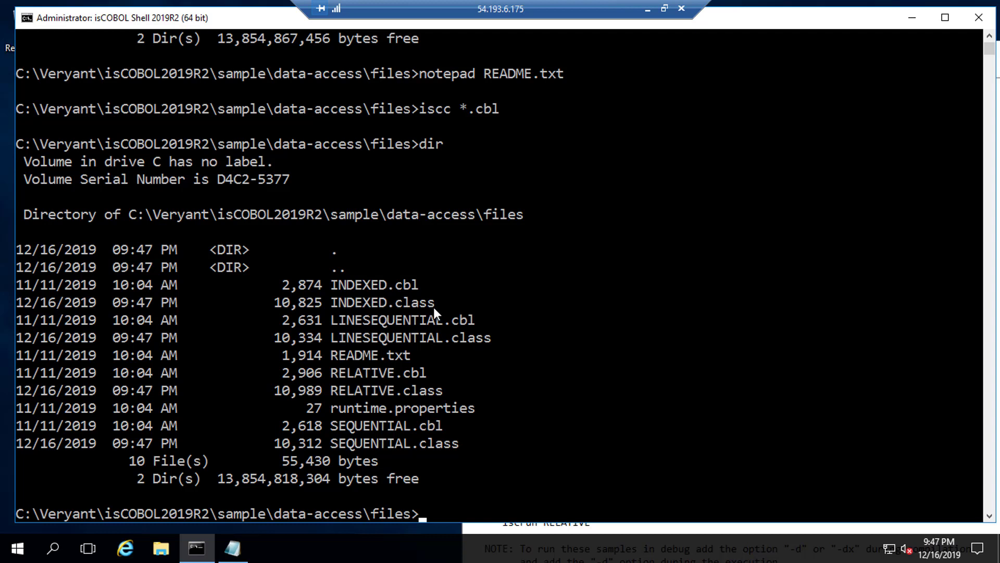
pyautogui.moveTo(433, 303); pyautogui.dragTo(333, 308)
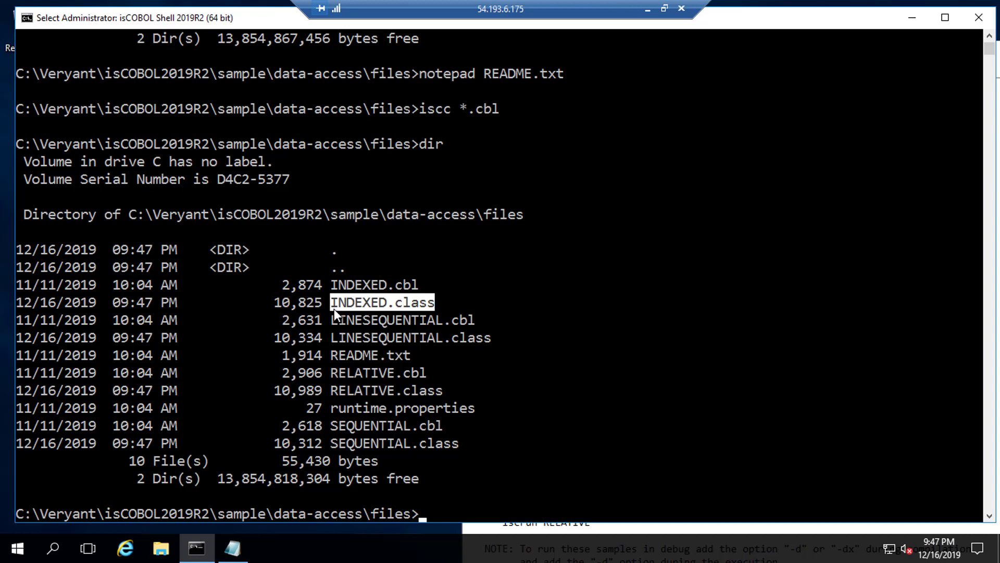
# Run the indexed file program with the README's Jisam command, iscrun INDEXED, and list the folder's files
pyautogui.hotkey('alt', 'Tab')
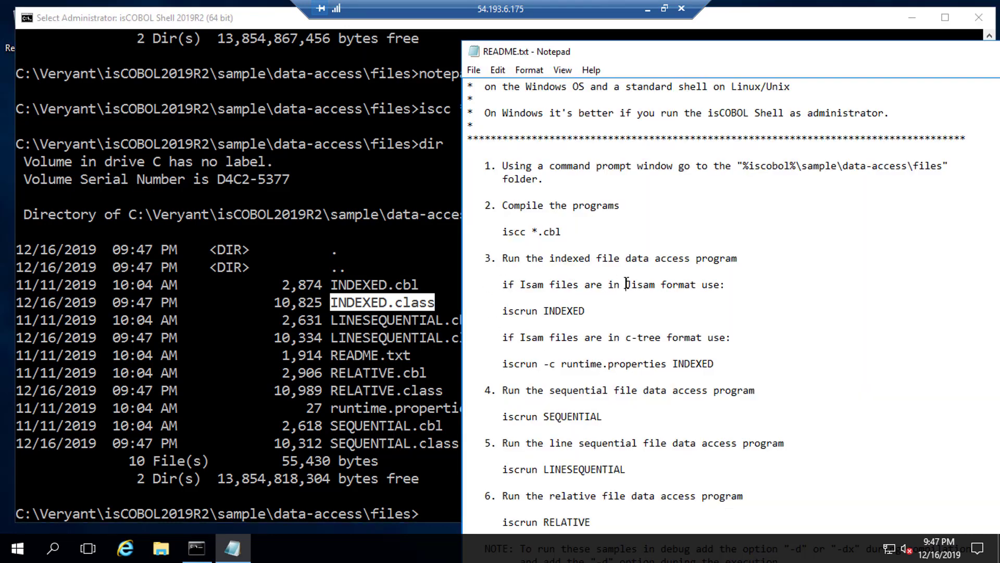
pyautogui.moveTo(625, 284); pyautogui.dragTo(658, 285)
pyautogui.moveTo(502, 311); pyautogui.dragTo(587, 315)
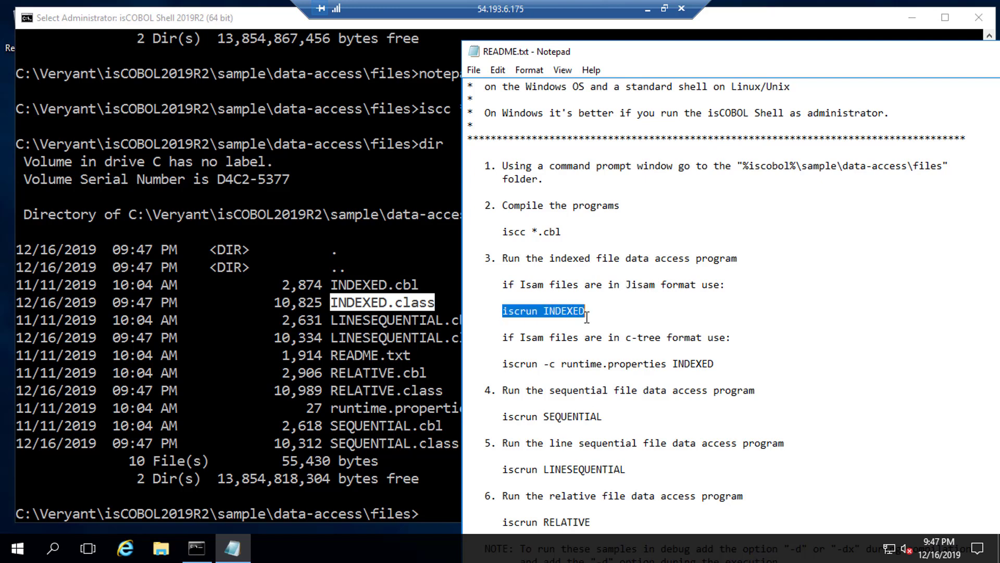
pyautogui.hotkey('ctrl', 'c')
pyautogui.click(434, 498)
pyautogui.rightClick(436, 499)
pyautogui.press('Return')
pyautogui.write('dir')
pyautogui.press('Return')
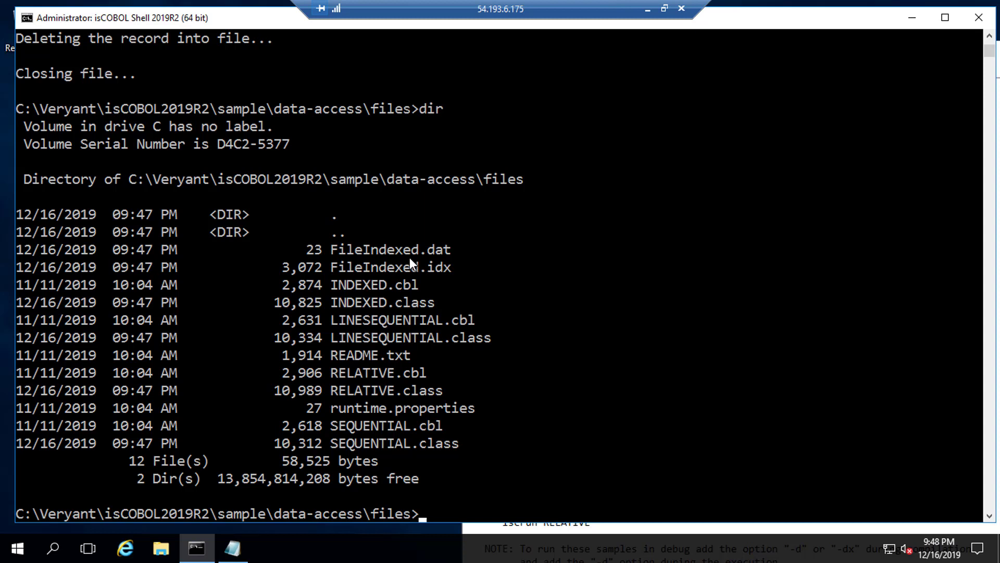
# Recompile INDEXED.cbl with the -d debug option and list the folder to check the generated class files
pyautogui.write('iscc -d INDEXED.cbl')
pyautogui.press('Return')
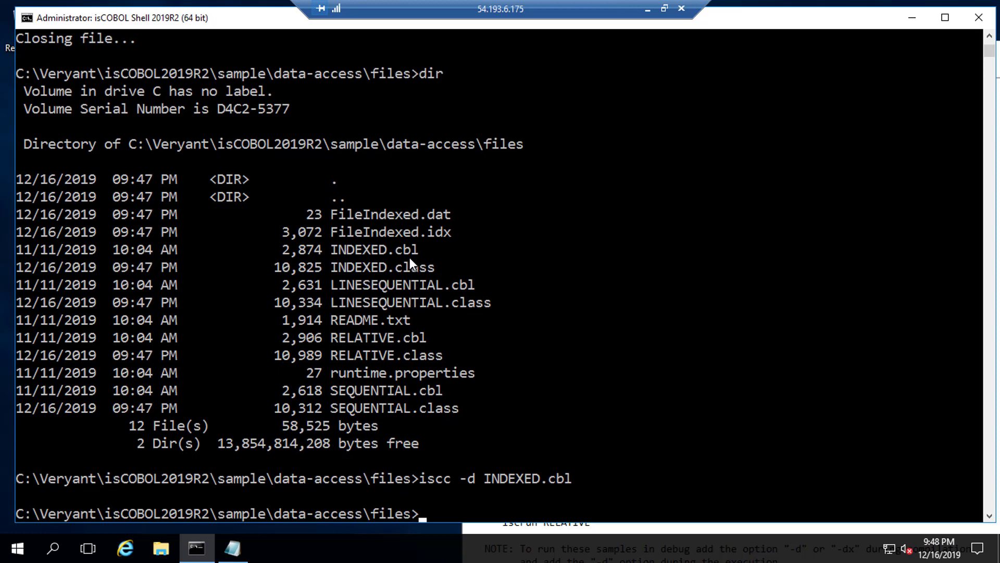
pyautogui.write('dir')
pyautogui.press('Return')
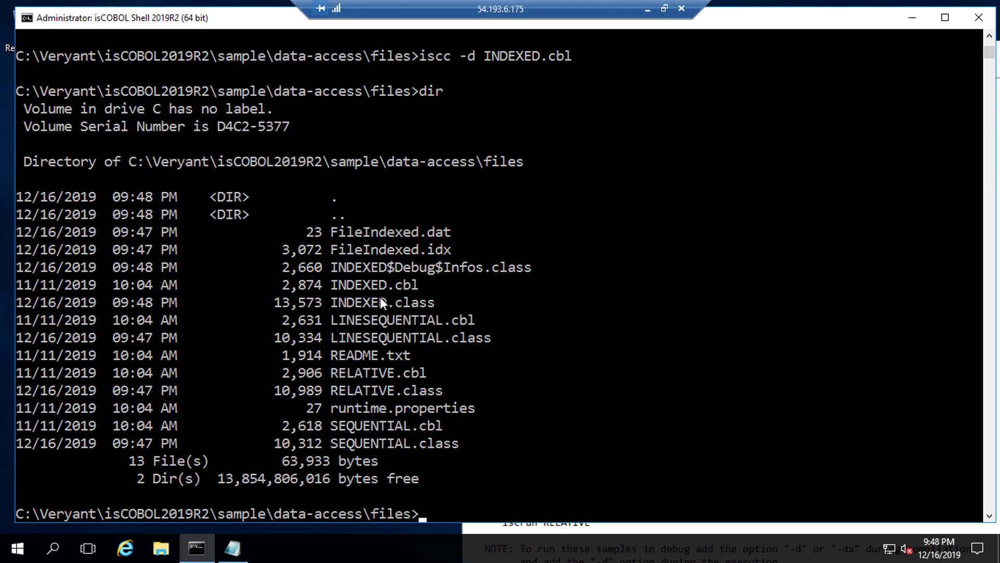
pyautogui.moveTo(367, 305); pyautogui.dragTo(429, 301)
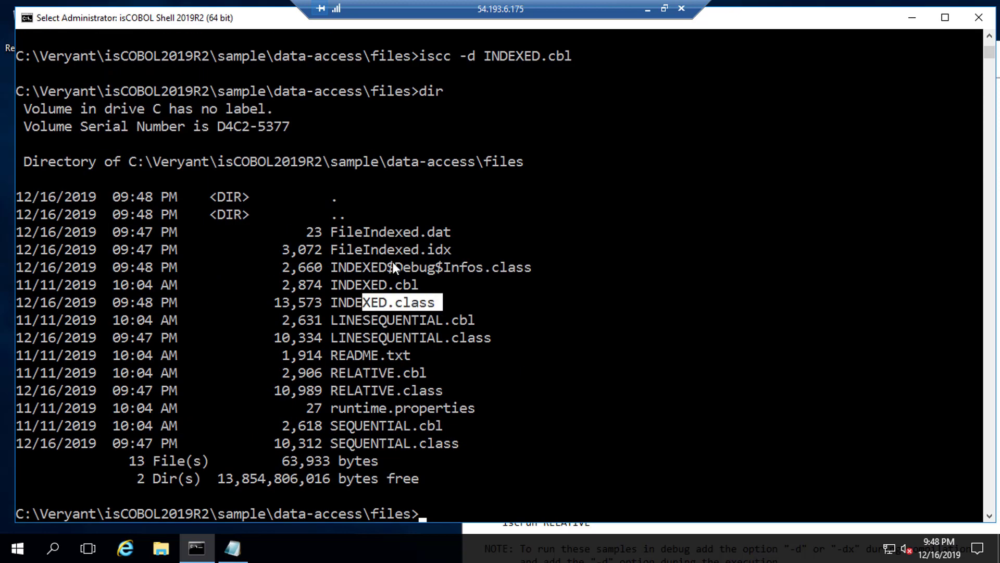
pyautogui.moveTo(393, 263); pyautogui.dragTo(522, 267)
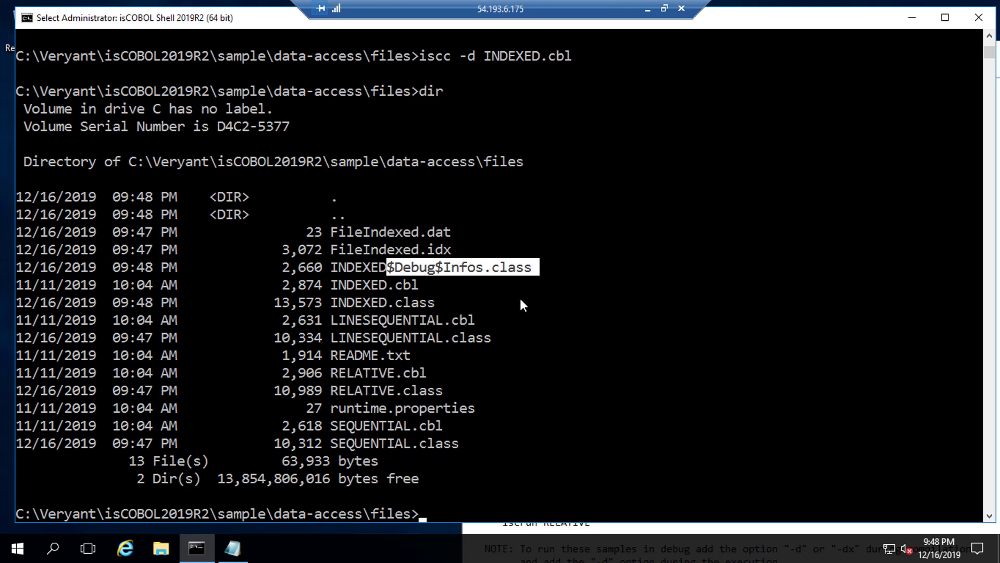
# Start INDEXED in the graphic debugger with iscrun -d INDEXED and maximize the debugger window
pyautogui.click(427, 513)
pyautogui.write('iscrun -d')
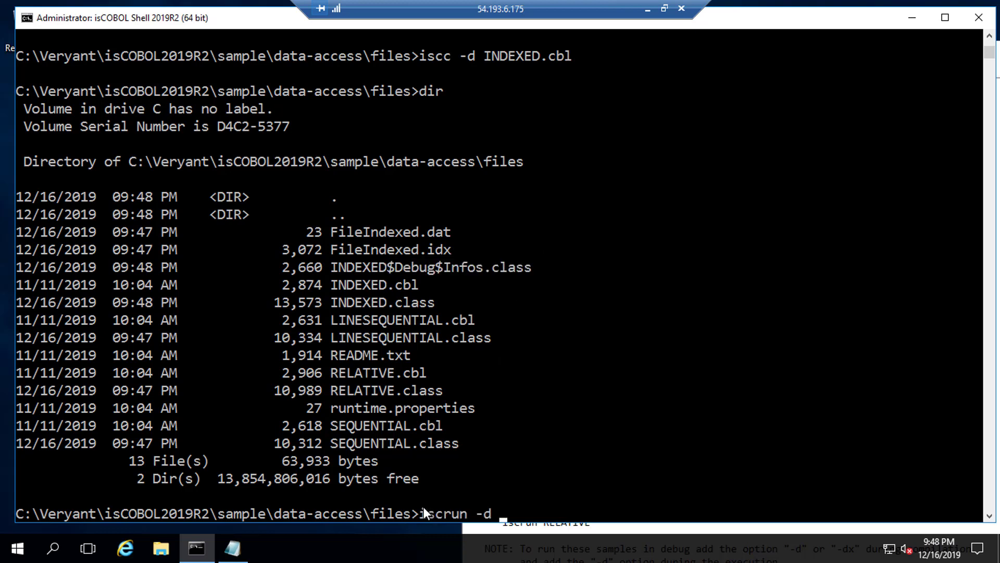
pyautogui.write(' INDEXED')
pyautogui.press('Return')
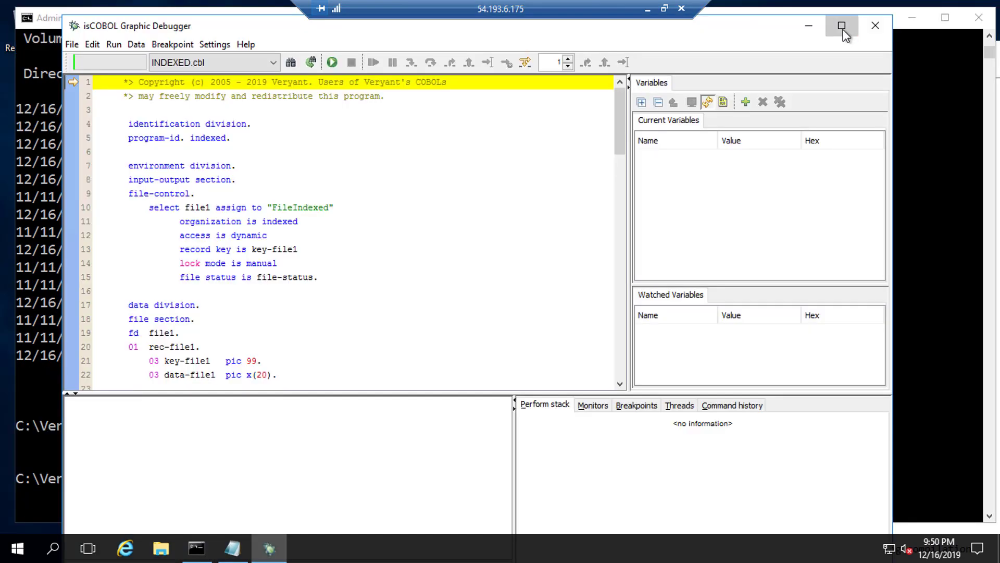
pyautogui.click(841, 28)
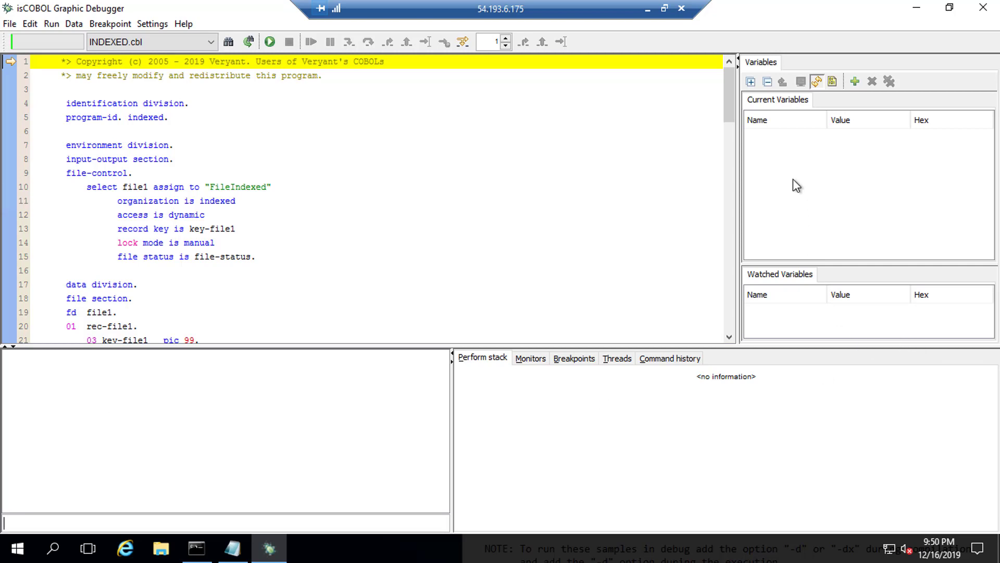
# Start debugging INDEXED.cbl and step through the file creation and opening statements to line 65, checking the "Opening file..." output
pyautogui.click(270, 43)
pyautogui.click(348, 44)
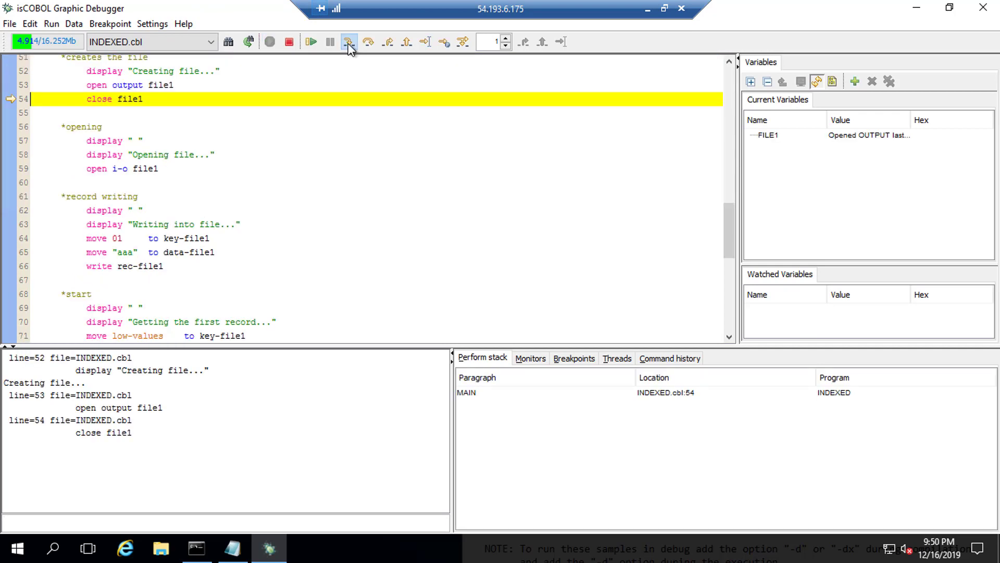
pyautogui.click(348, 44)
pyautogui.click(348, 44)
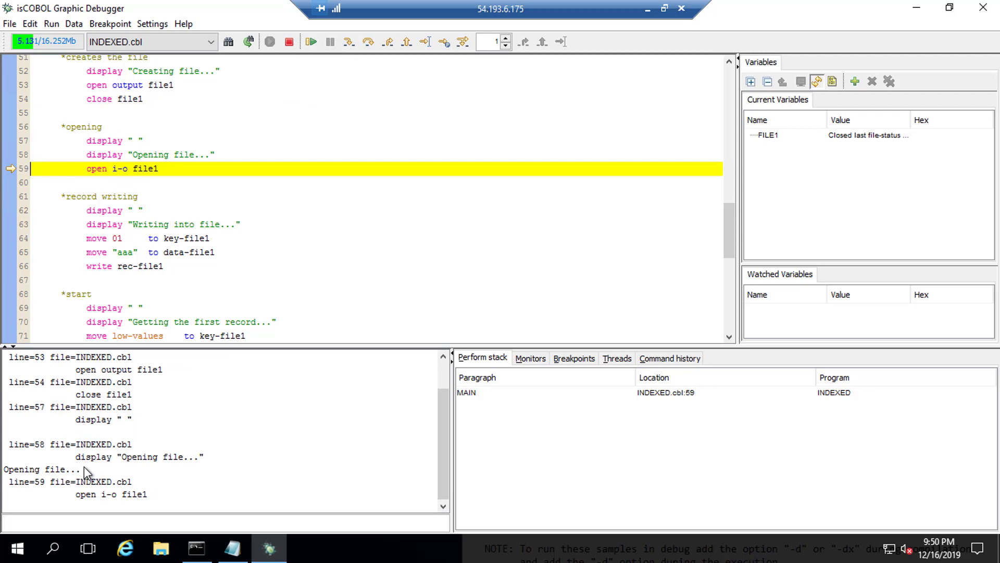
pyautogui.moveTo(81, 469); pyautogui.dragTo(4, 458)
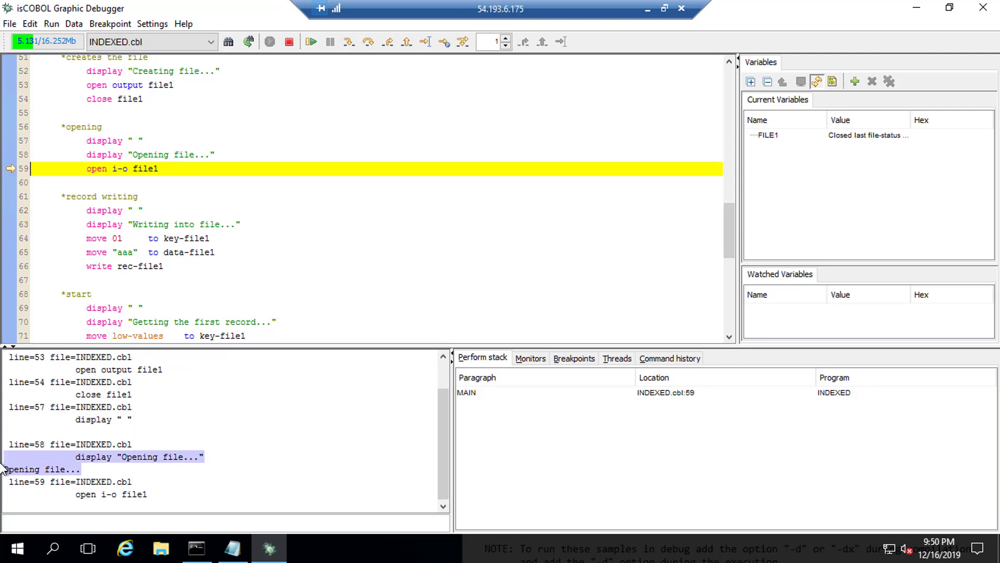
pyautogui.click(346, 43)
pyautogui.click(346, 42)
pyautogui.click(346, 43)
pyautogui.click(346, 43)
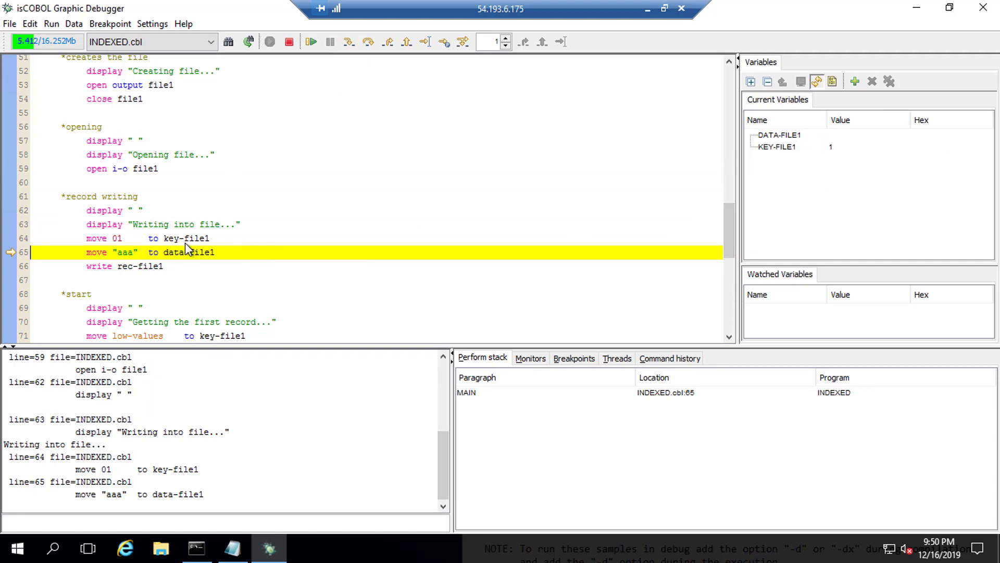
# Inspect the value of the key-file1 variable on line 64 and highlight its printed value in the debugger output
pyautogui.moveTo(186, 238)
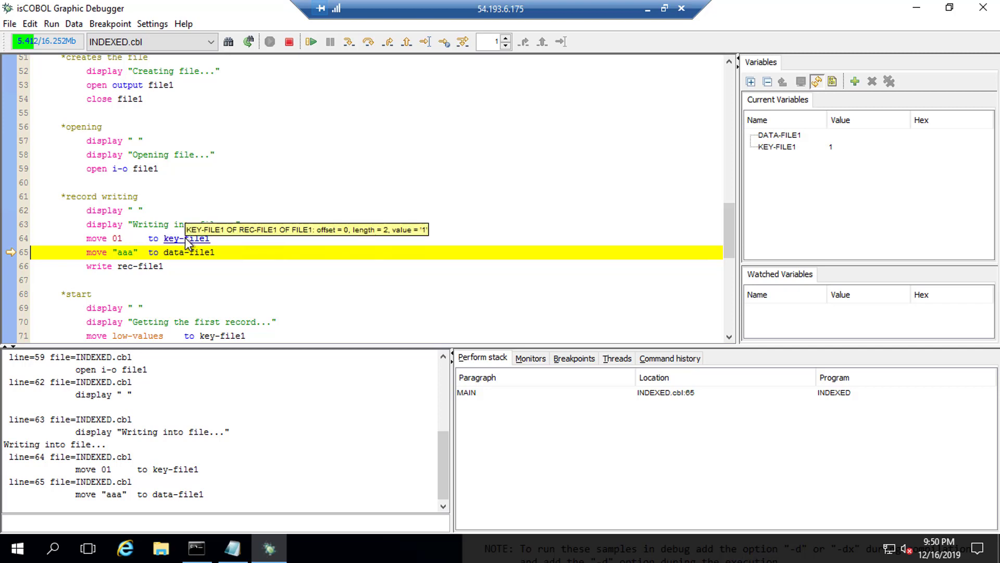
pyautogui.doubleClick(186, 237)
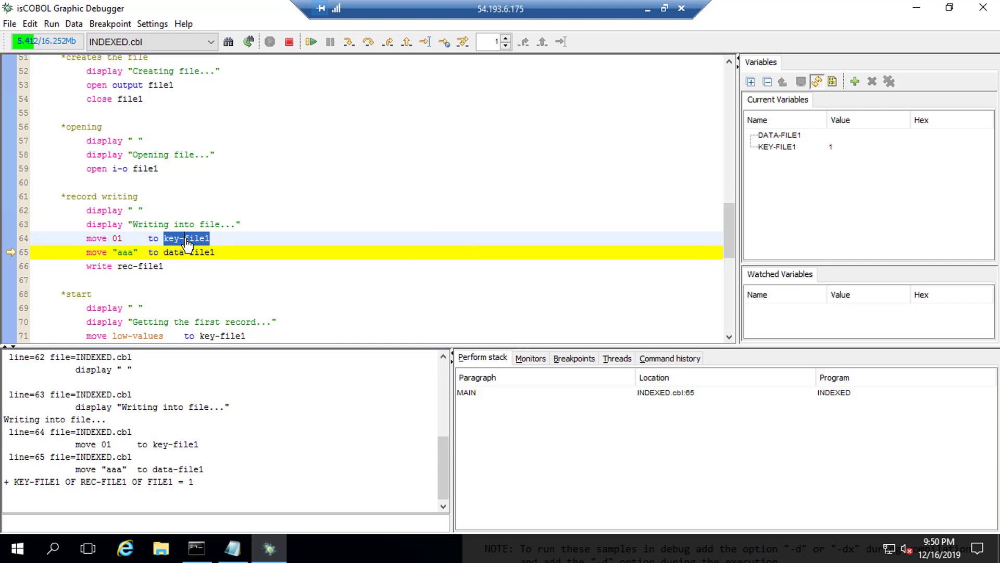
pyautogui.moveTo(208, 483); pyautogui.dragTo(4, 488)
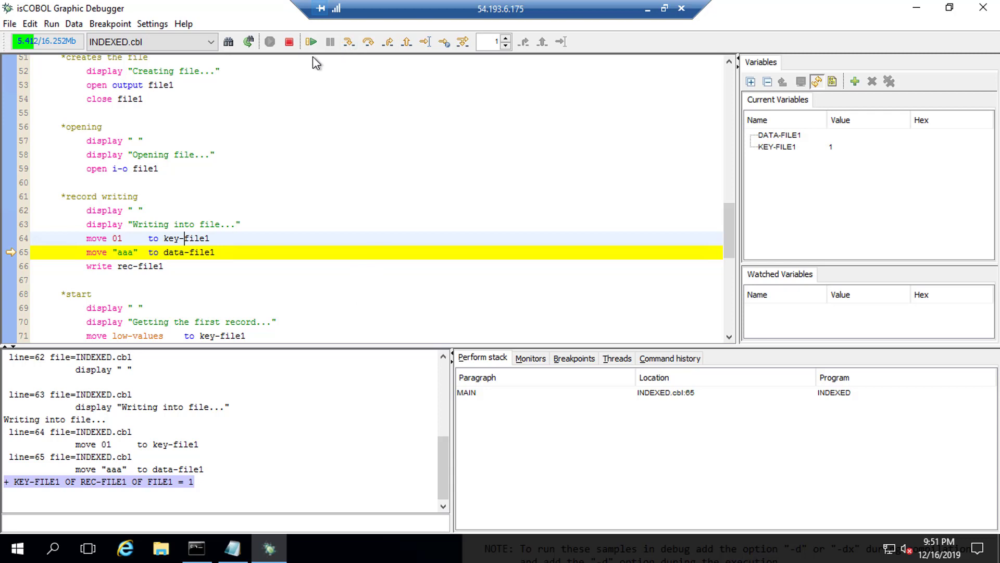
# Let the INDEXED program continue running to its end and close the graphic debugger
pyautogui.click(311, 43)
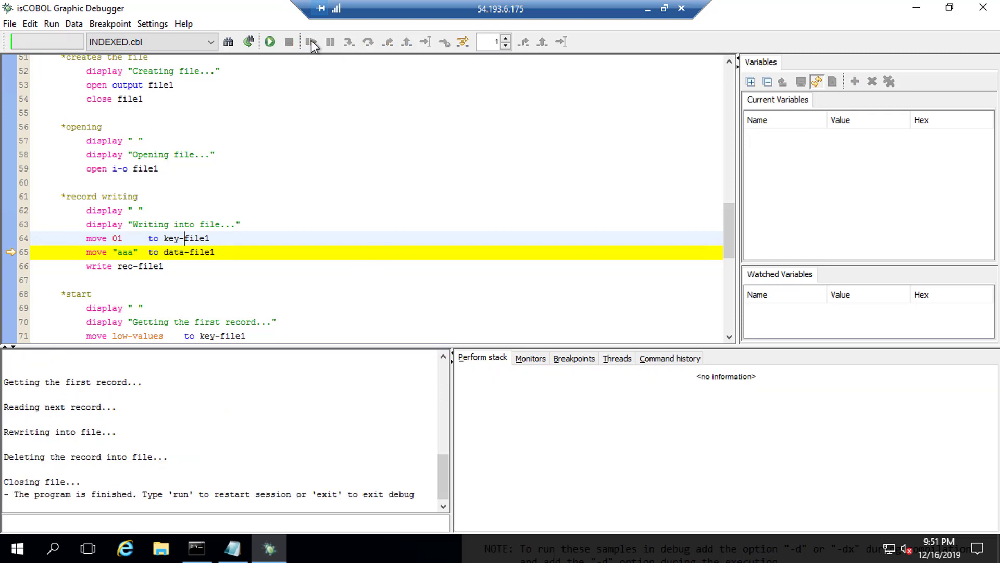
pyautogui.click(980, 12)
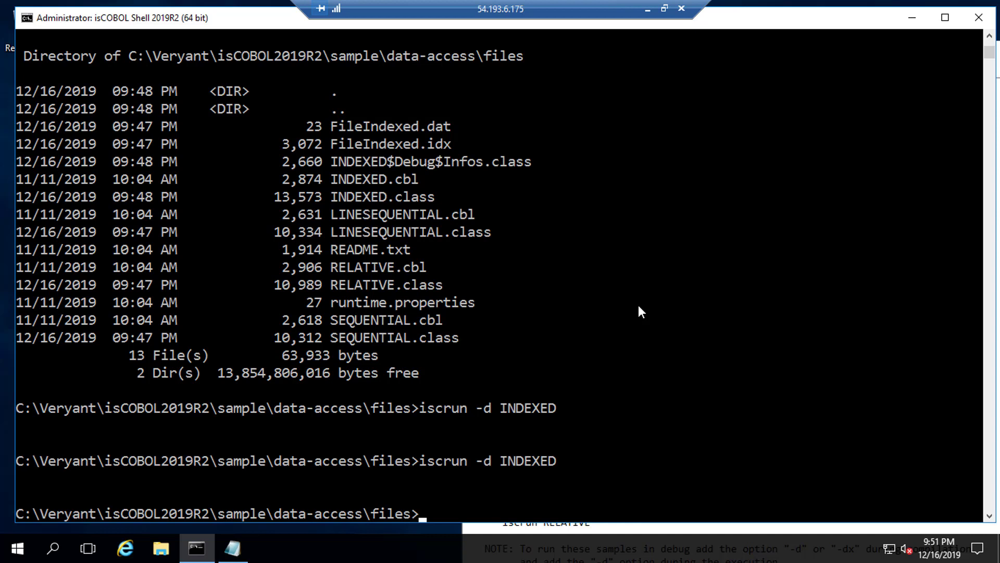
# Display the information of the FileIndexed archive with the command jutil -info FileIndexed in the isCOBOL shell
pyautogui.write('jutil -info ')
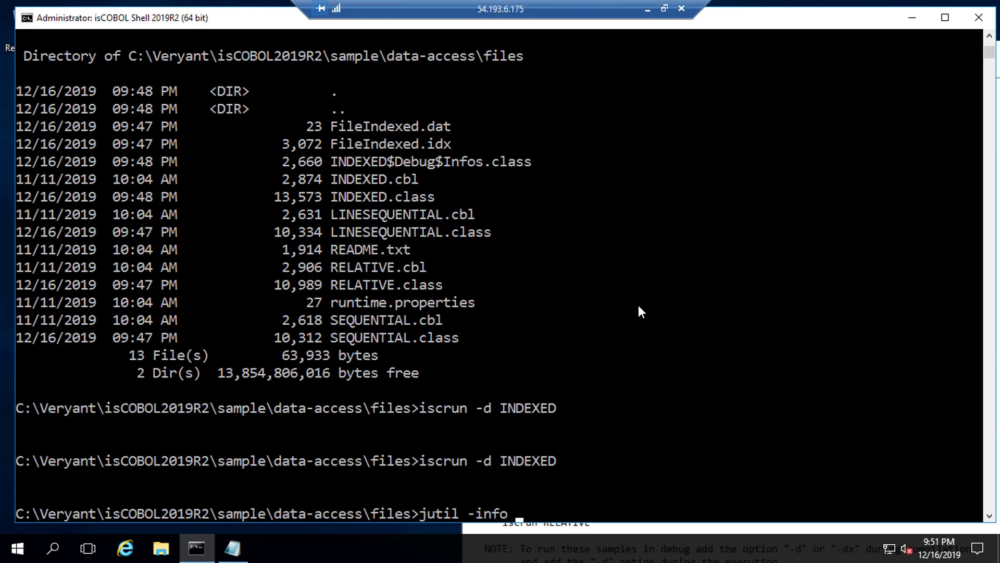
pyautogui.write('FileIndexed')
pyautogui.press('Return')
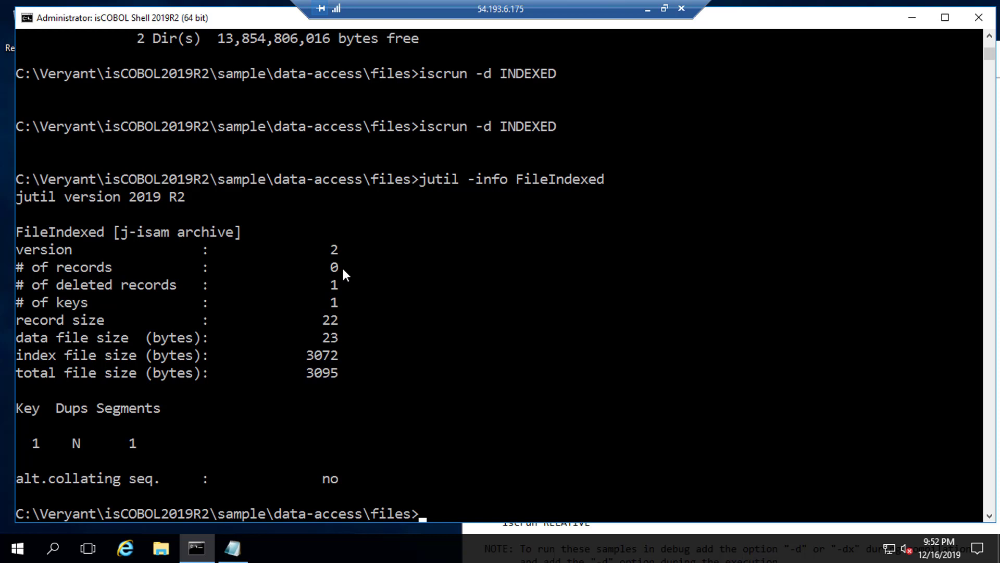
# Compile INDEXED.cbl with iscc and the -efd option, and list the folder to locate the generated fileindexed.xml
pyautogui.write('iscc -efd INDEX')
pyautogui.press('Tab')
pyautogui.press('Return')
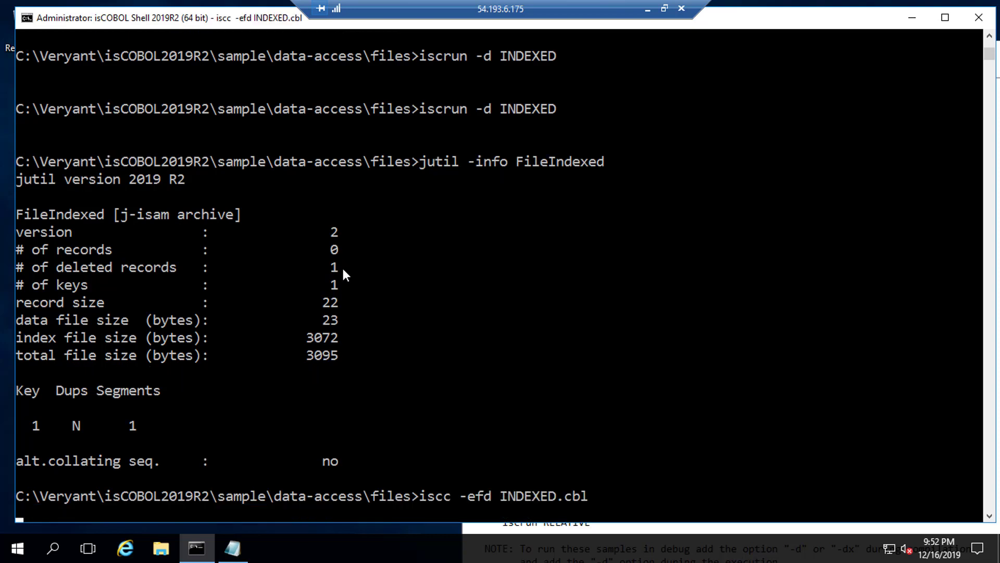
pyautogui.write('dir')
pyautogui.press('Return')
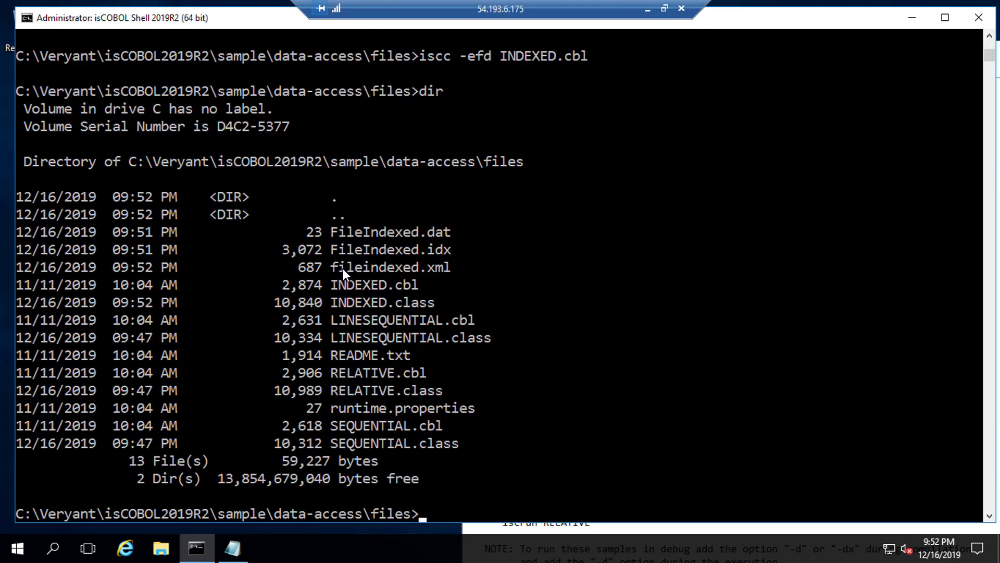
pyautogui.moveTo(453, 267); pyautogui.dragTo(361, 268)
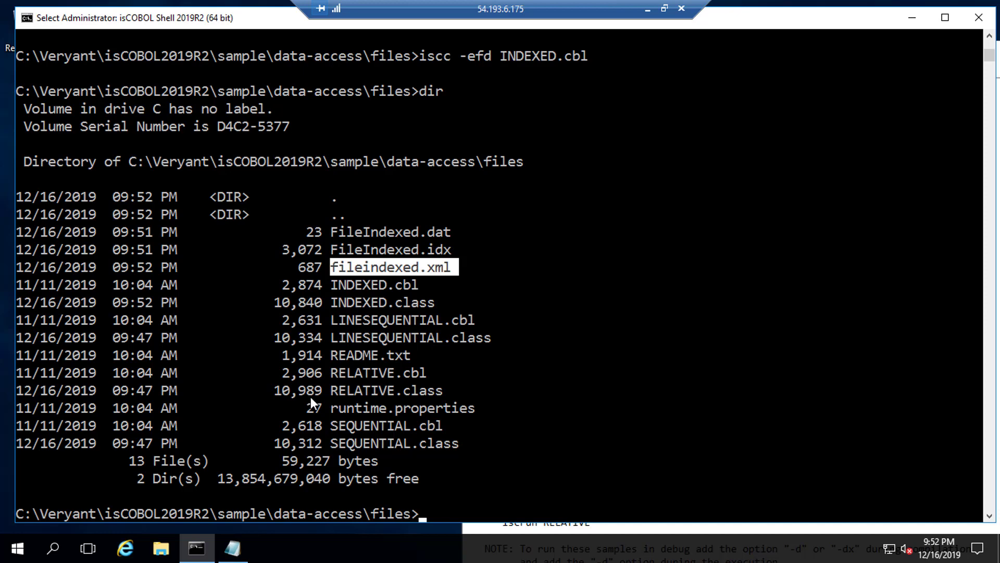
# Launch the Index and Relative File Editor from the isCOBOL 2019R2 (64 bit) program group
pyautogui.click(21, 546)
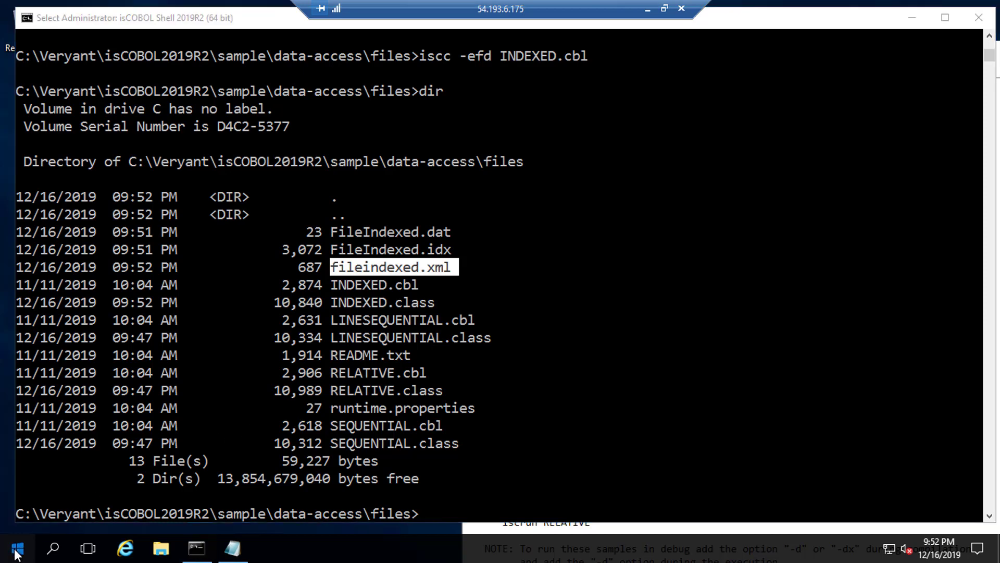
pyautogui.scroll(-3, 85, 483)
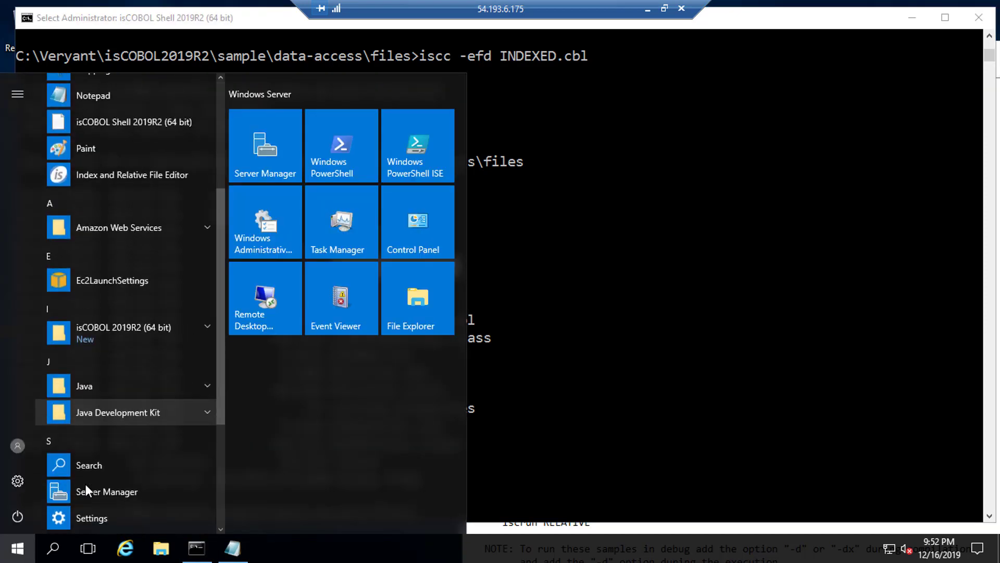
pyautogui.click(105, 326)
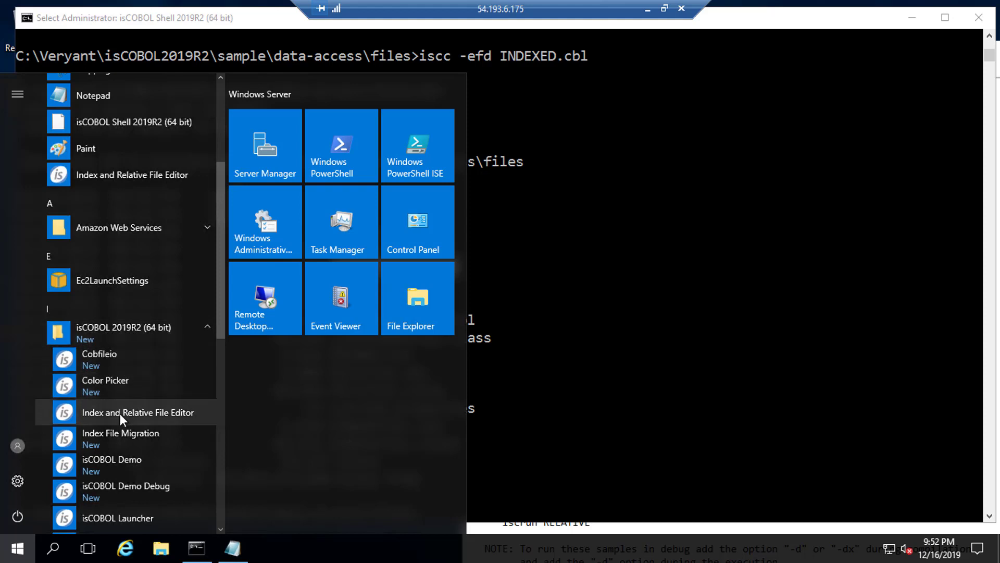
pyautogui.click(120, 414)
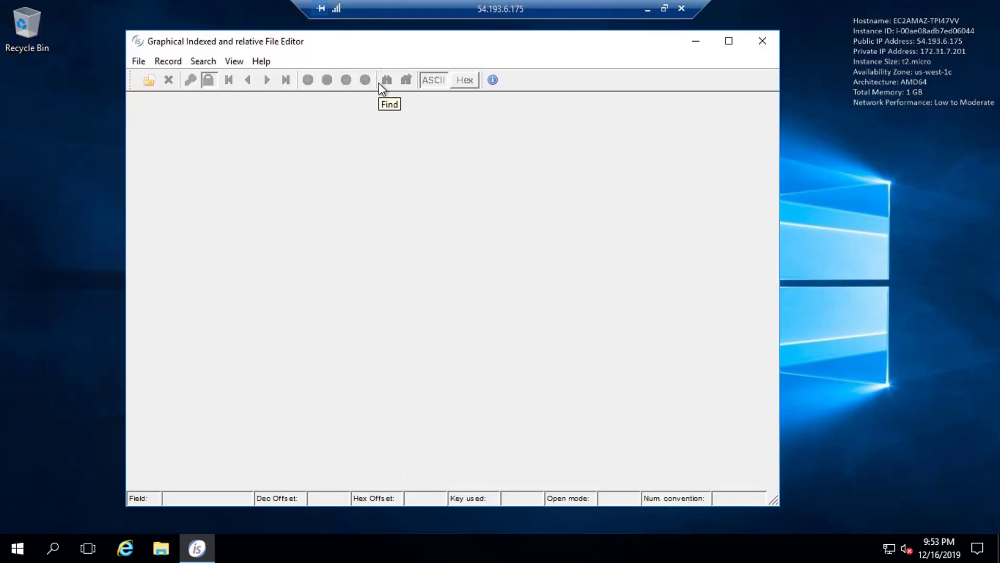
# Start opening a file and choose FileIndexed.dat from the sample files folder as its path
pyautogui.click(138, 61)
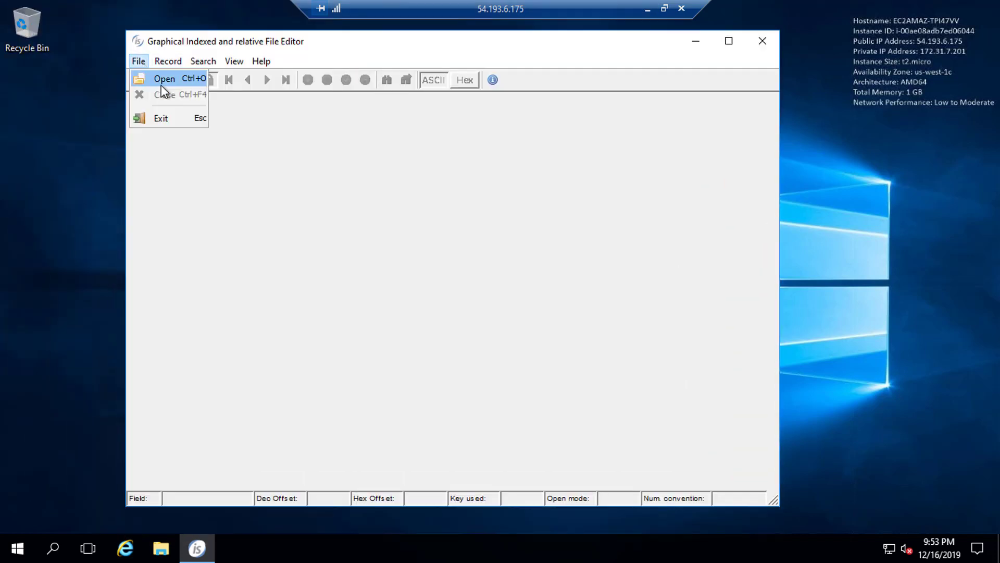
pyautogui.click(164, 78)
pyautogui.click(558, 246)
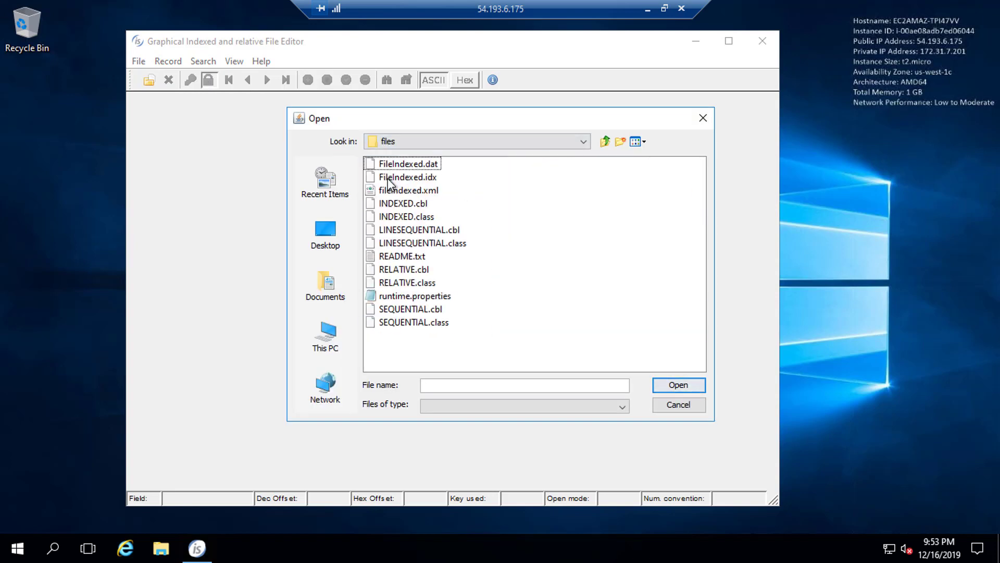
pyautogui.click(412, 164)
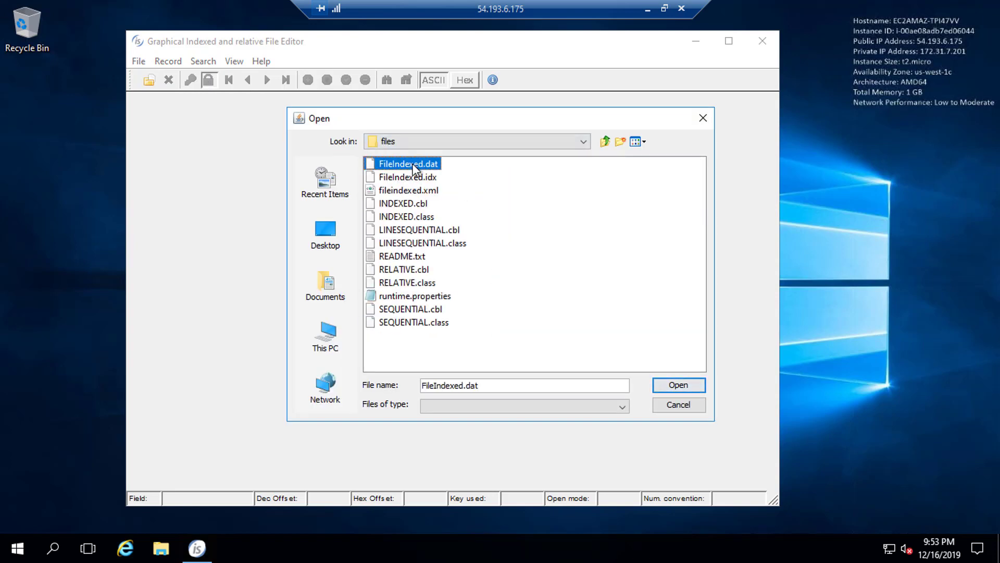
pyautogui.click(685, 384)
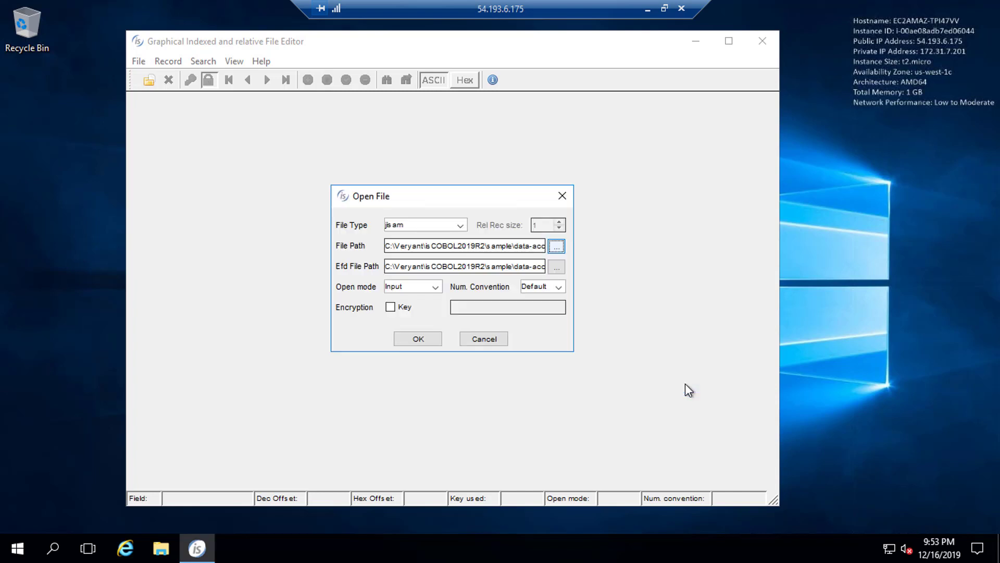
# Check the EFD file path, set the open mode to I-O, and open the indexed file, dismissing the notice
pyautogui.click(486, 247)
pyautogui.moveTo(495, 266); pyautogui.dragTo(553, 269)
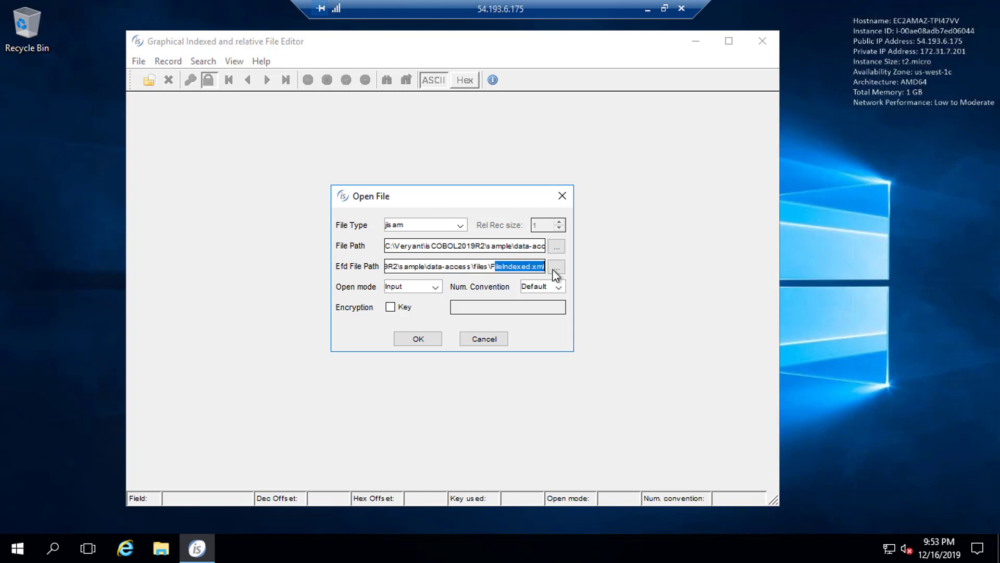
pyautogui.click(436, 288)
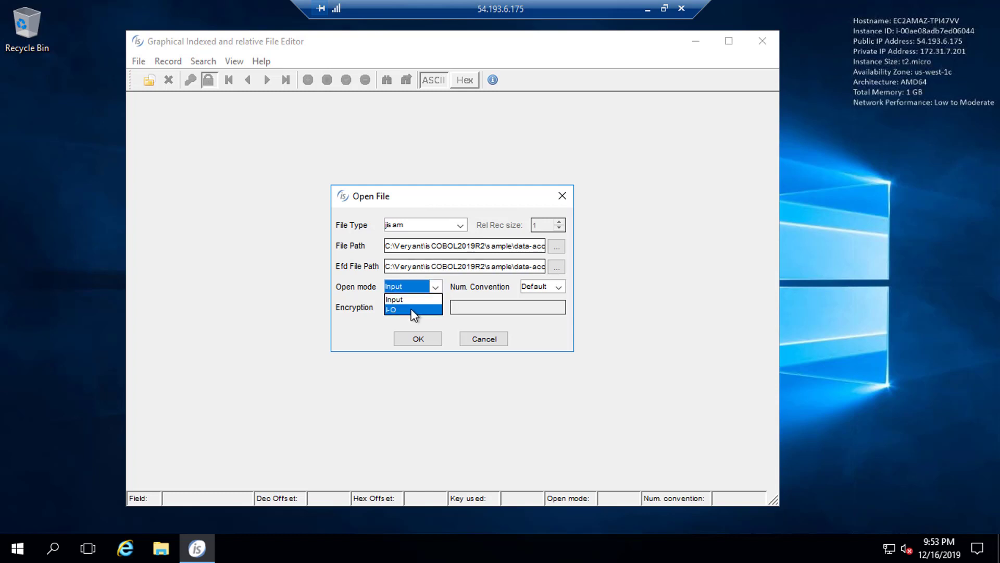
pyautogui.click(414, 311)
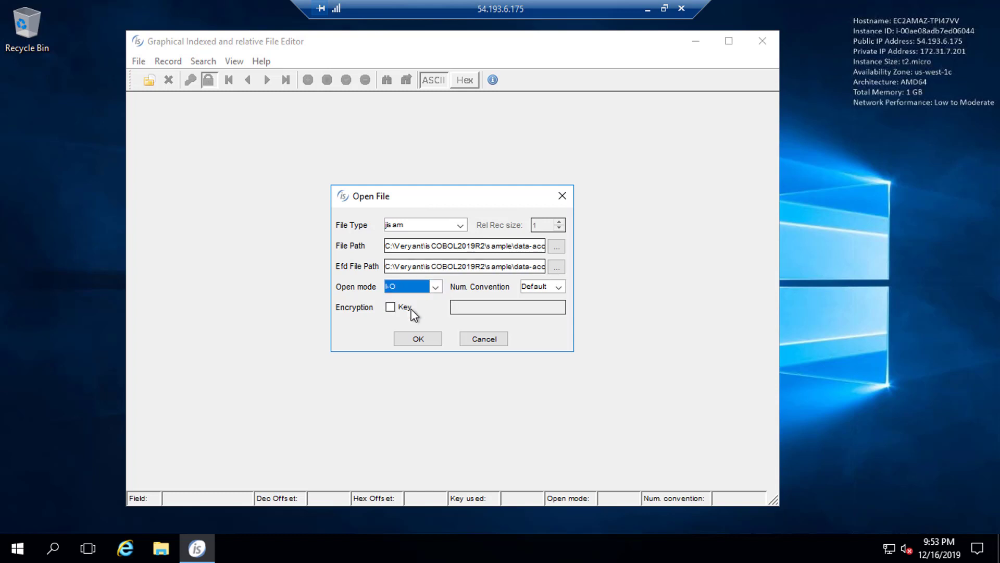
pyautogui.click(417, 340)
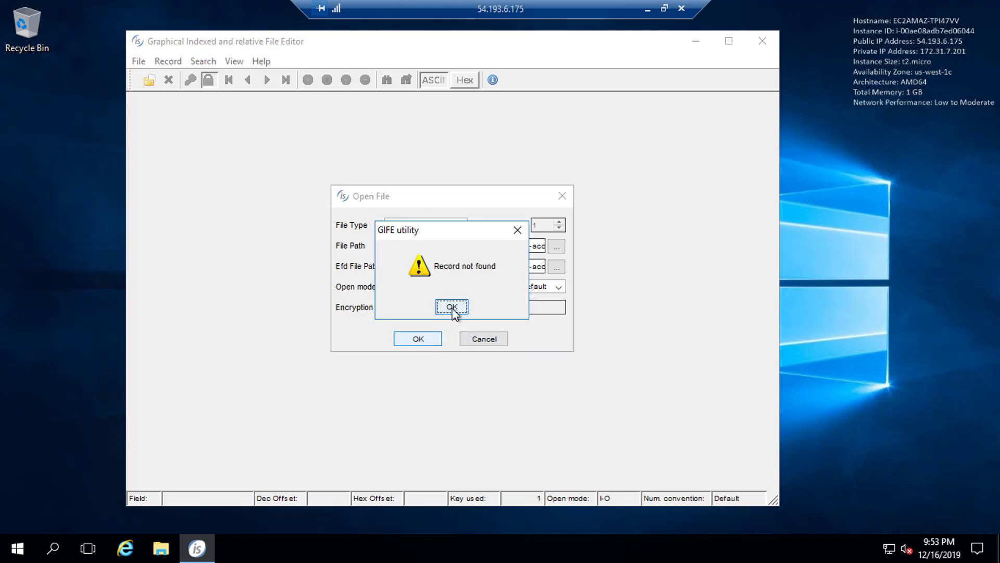
pyautogui.click(453, 311)
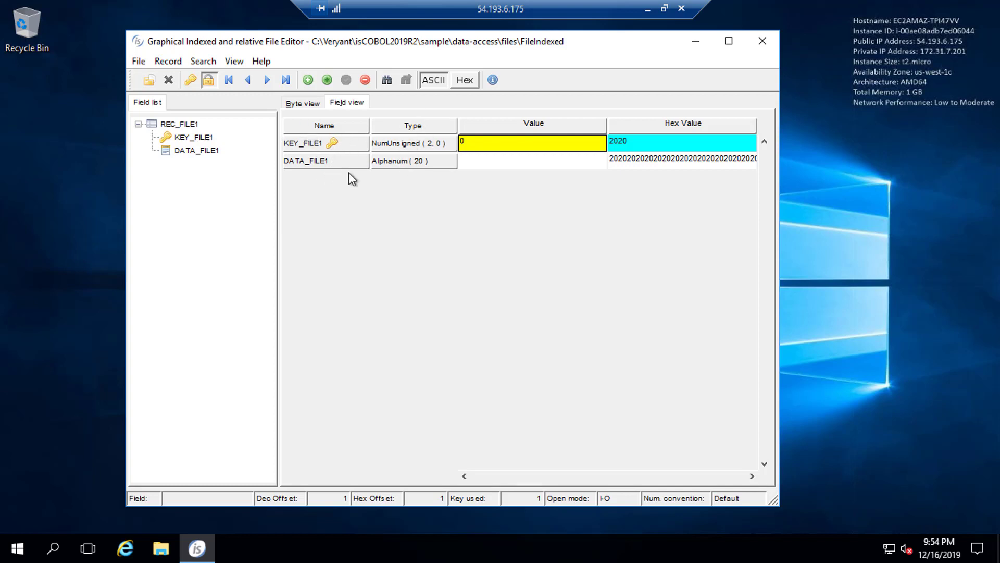
# Add a record with KEY_FILE1 10 and DATA_FILE1 "Key 10" and save it
pyautogui.click(308, 80)
pyautogui.write('10')
pyautogui.press('Return')
pyautogui.write('Key 10')
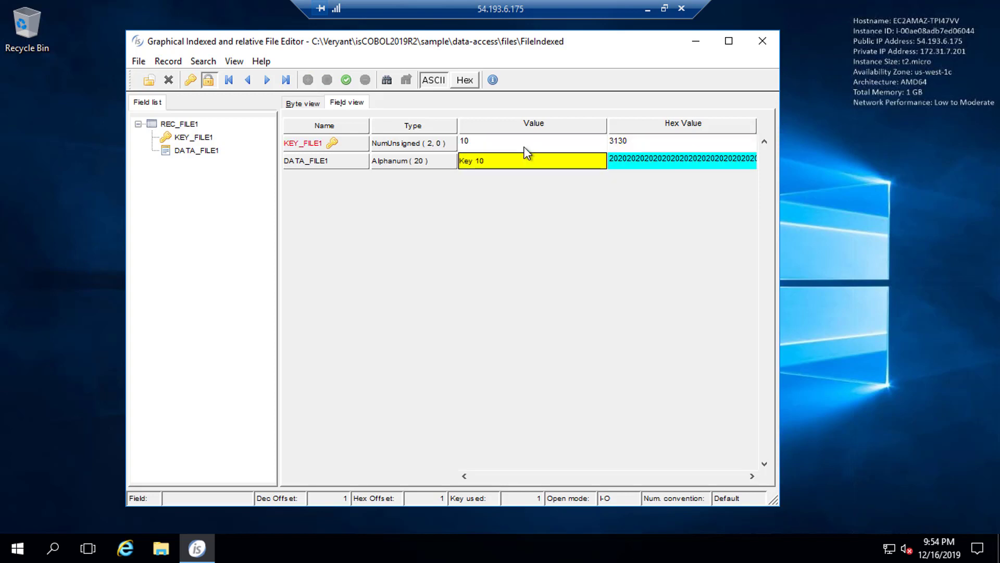
pyautogui.click(346, 81)
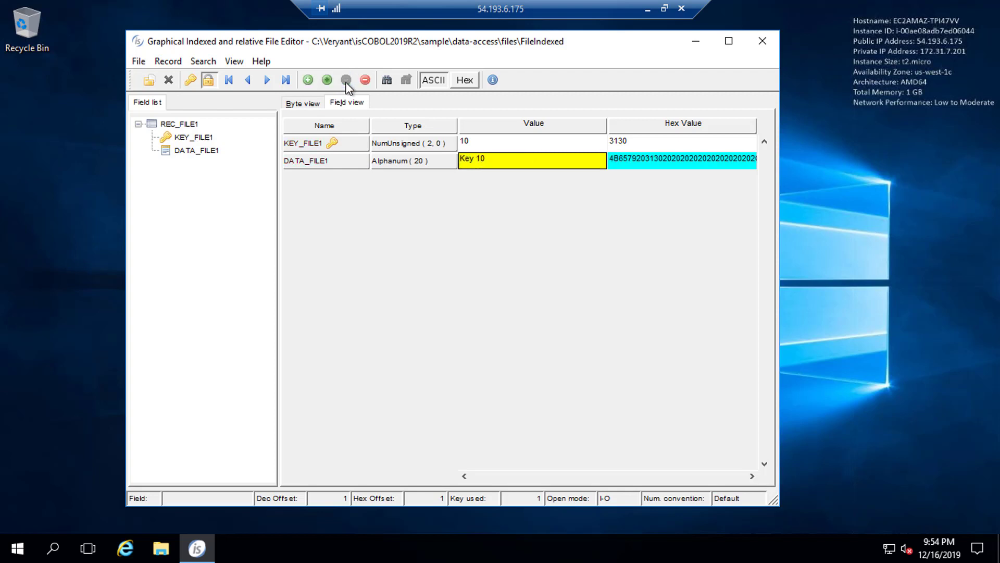
# Add a second record with KEY_FILE1 20 and DATA_FILE1 "Key 20" and save it
pyautogui.click(308, 81)
pyautogui.click(523, 143)
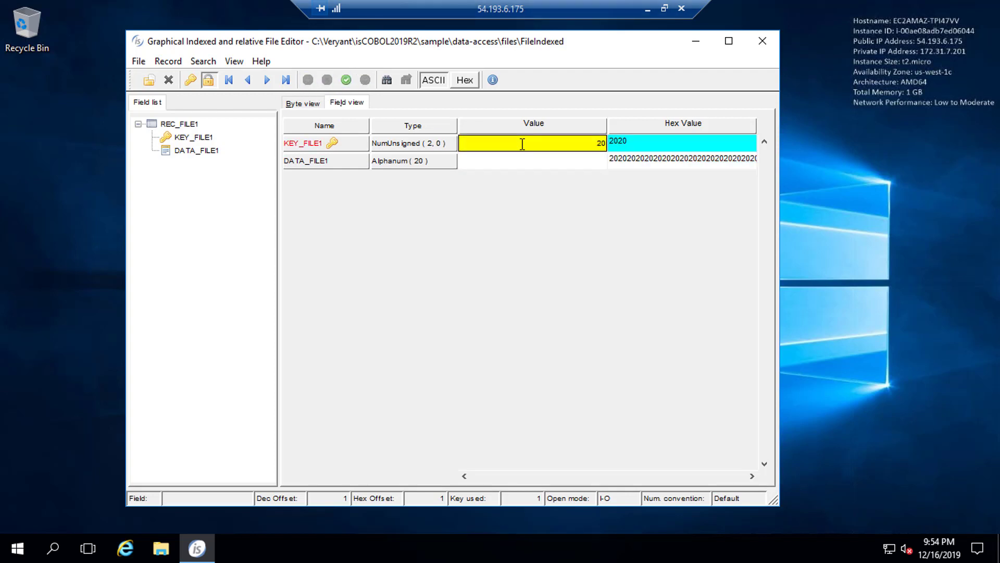
pyautogui.write('20')
pyautogui.press('Tab')
pyautogui.write('Key 20')
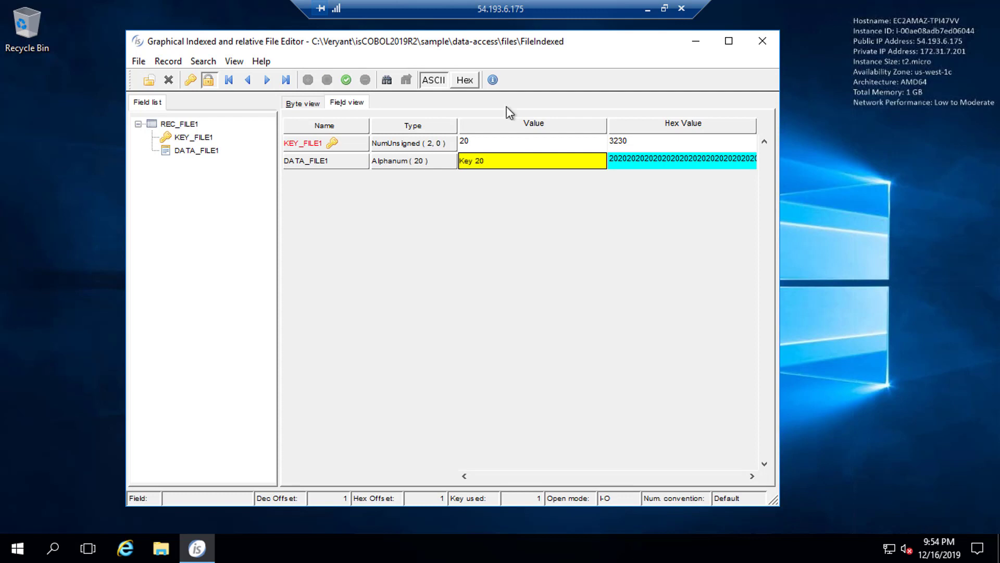
pyautogui.click(347, 80)
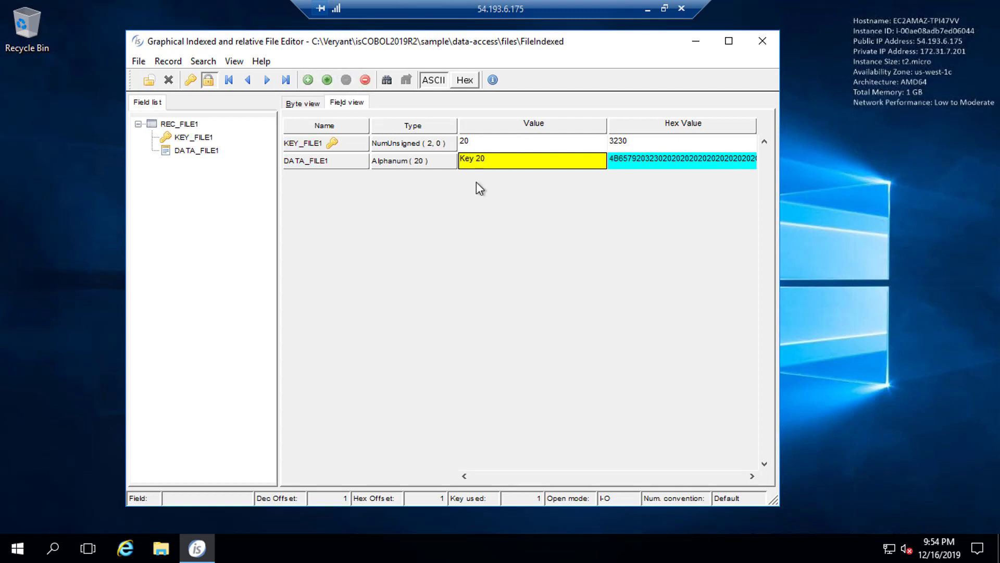